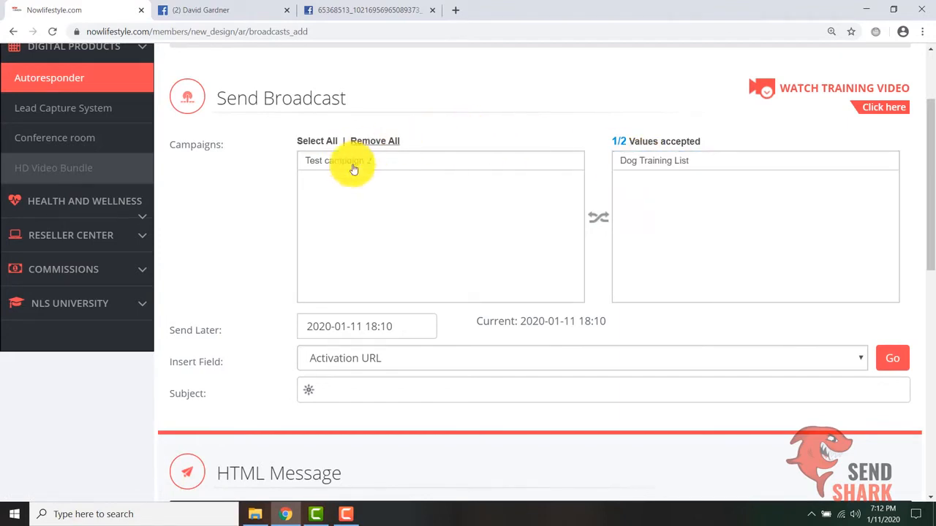
Step: Add Test campaign 2 to the accepted campaigns, and return both it and Dog Training List to the available campaigns
double_click(326, 166)
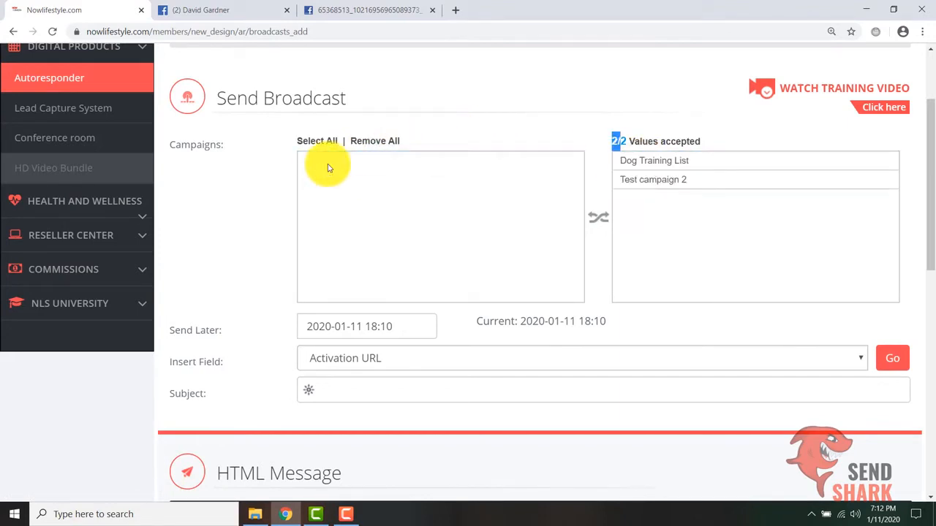
double_click(675, 181)
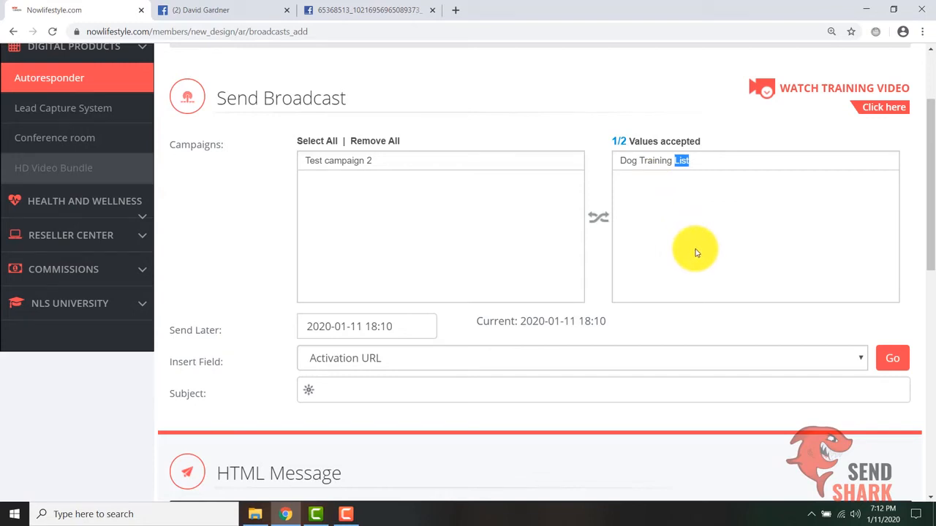
click(657, 163)
click(245, 341)
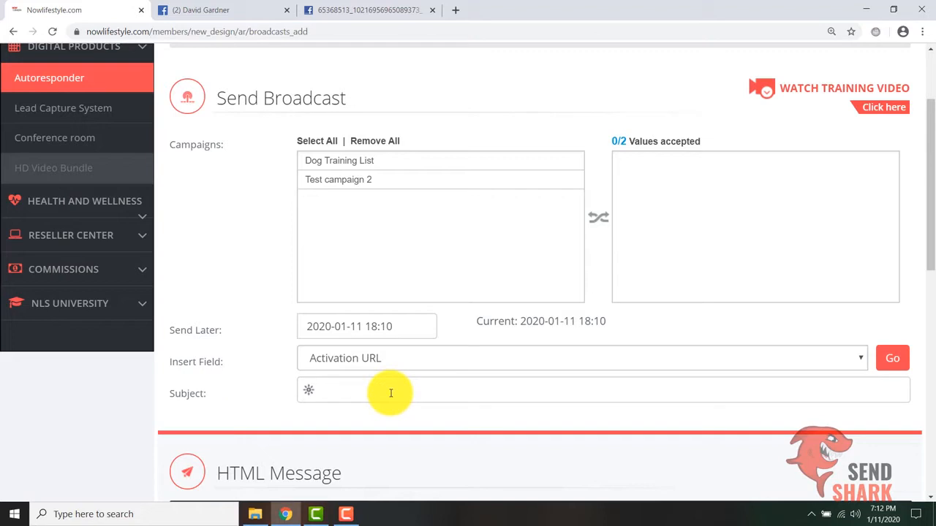
Step: Schedule the broadcast to be sent on 2020-01-13 at 18:10
scroll(257, 351, down, 1)
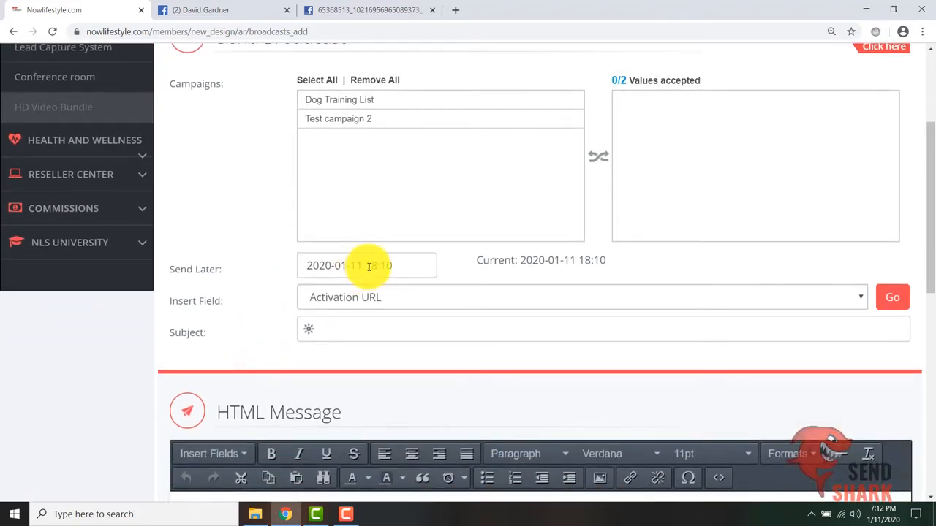
scroll(370, 266, up, 2)
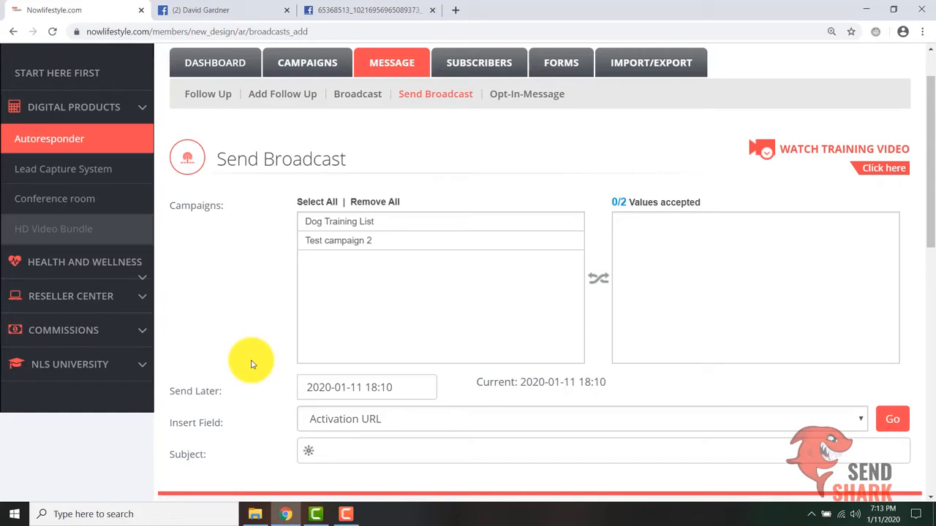
click(333, 387)
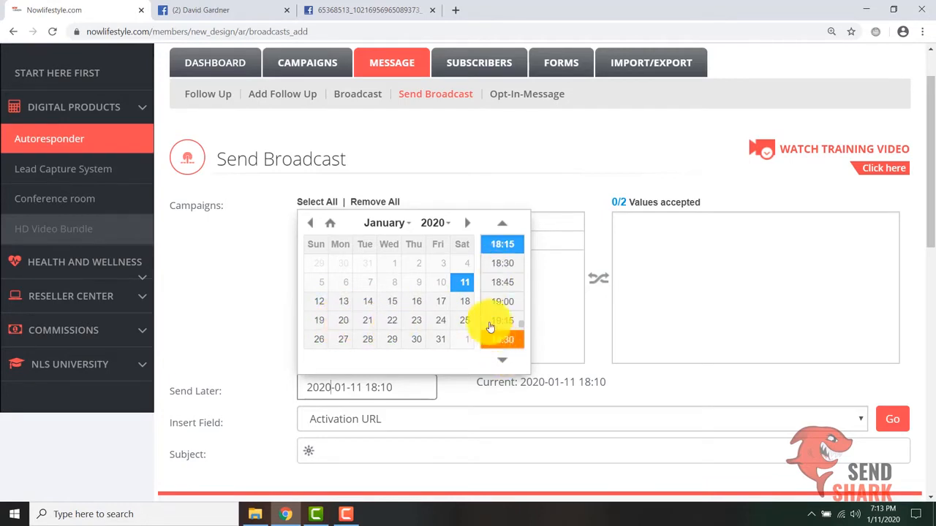
click(344, 307)
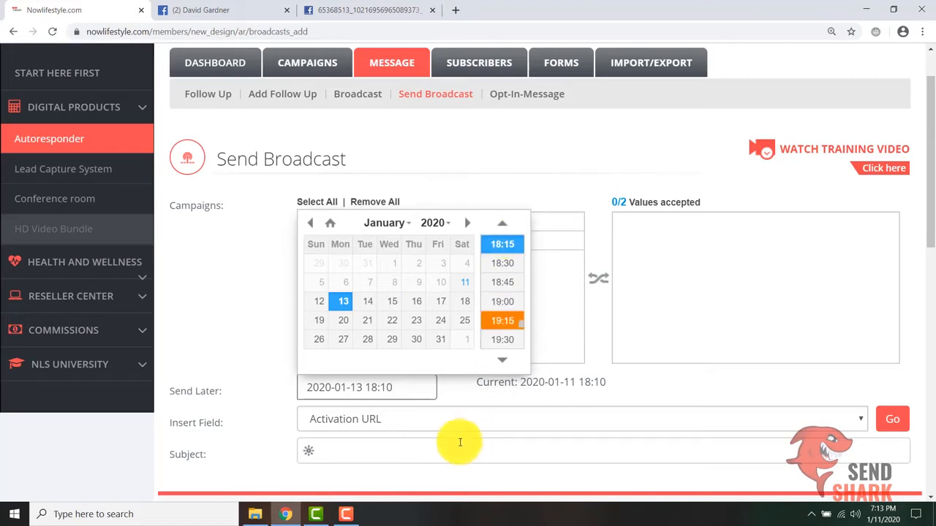
click(409, 394)
scroll(409, 394, down, 1)
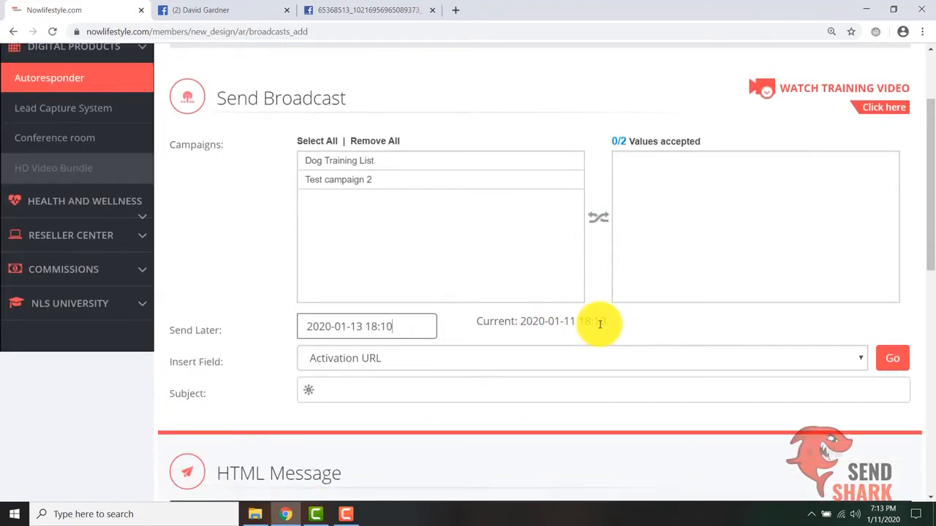
drag(606, 324, 463, 323)
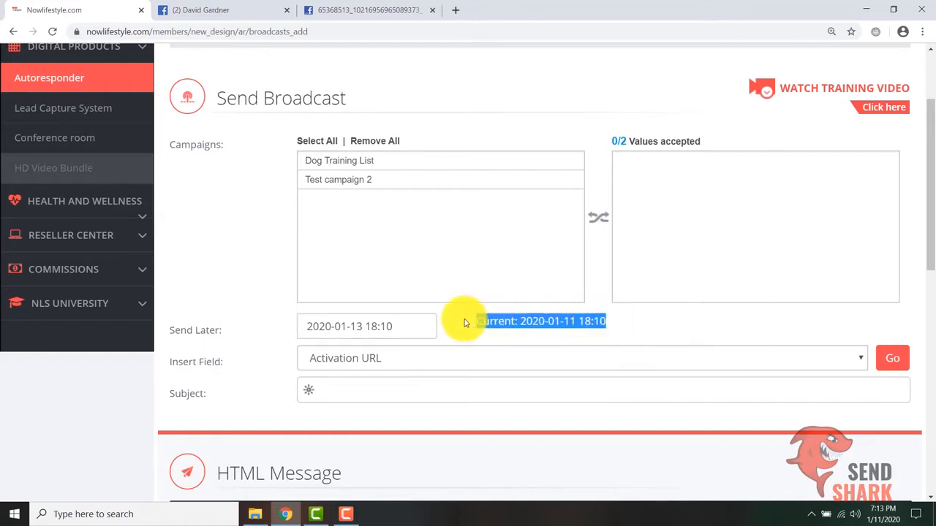
Step: Reuse the suggested subject "Are you super?" and reword it to "You Are super?"
click(356, 389)
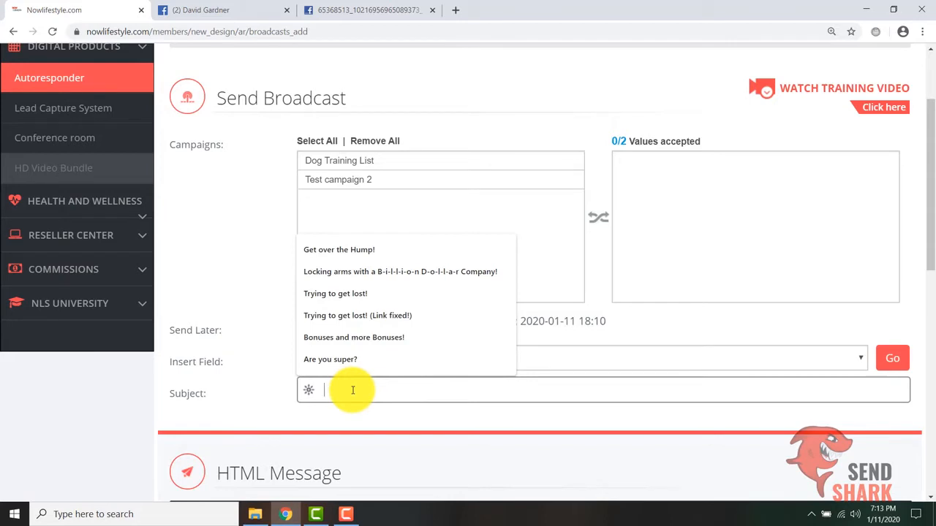
click(333, 359)
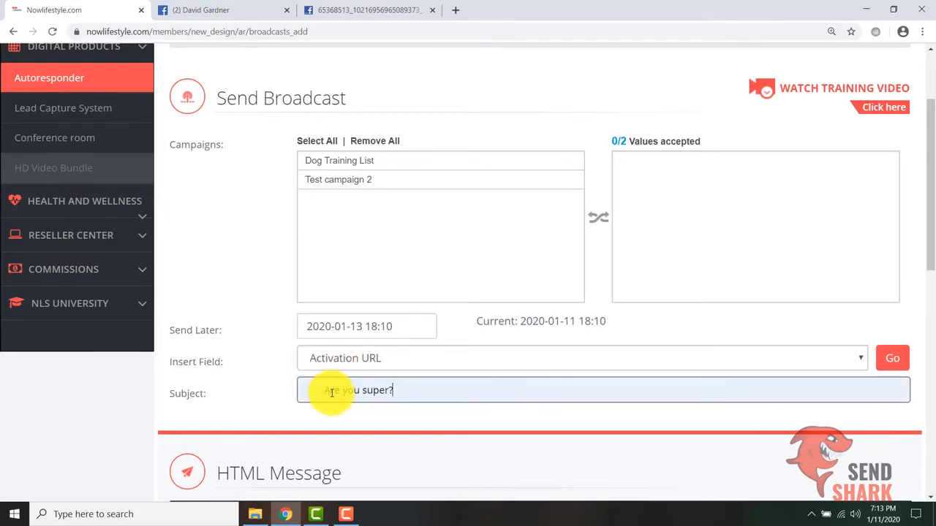
drag(343, 392, 324, 390)
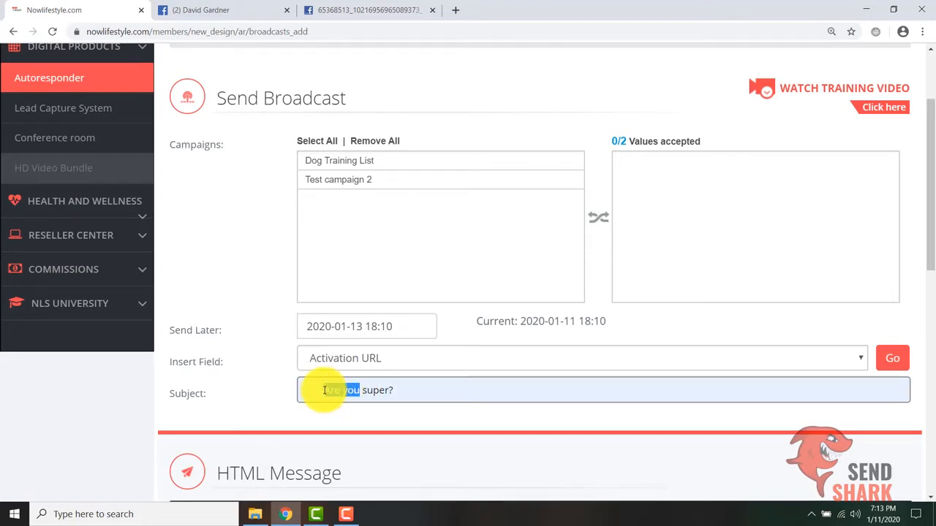
text(You Are)
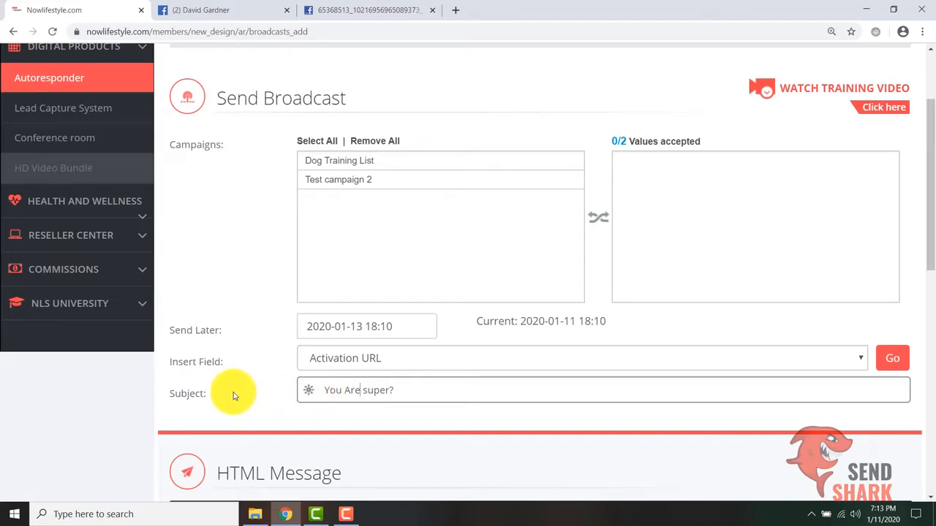
Step: Enter "Message content here:" as the first line of the HTML message
scroll(234, 395, down, 1)
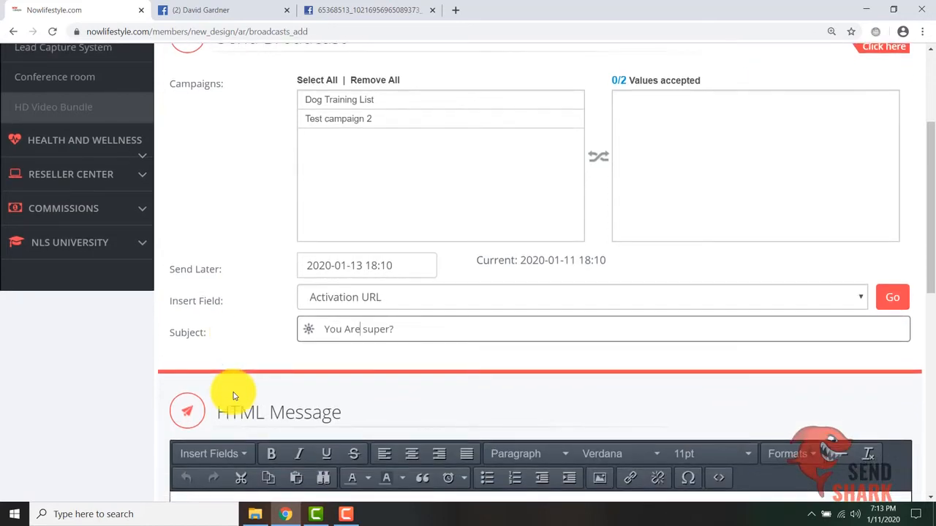
scroll(234, 395, down, 4)
click(258, 288)
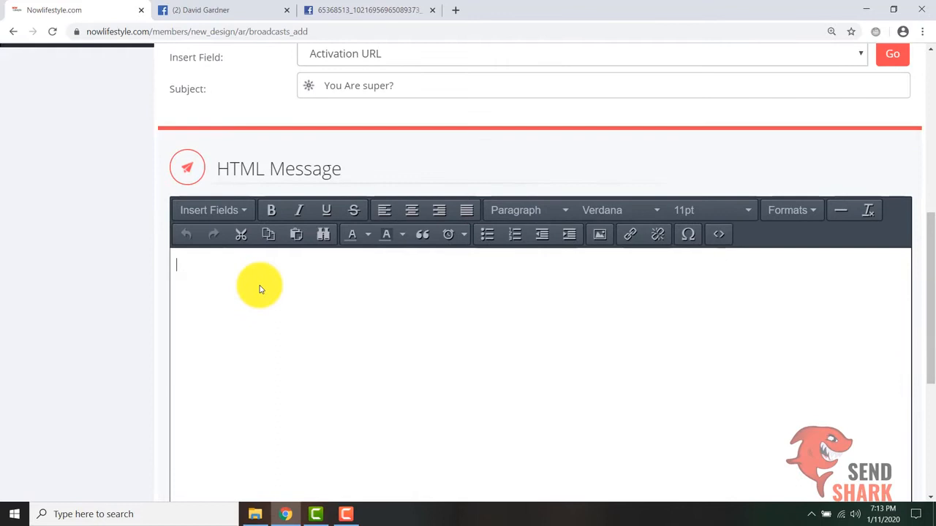
text(Mess)
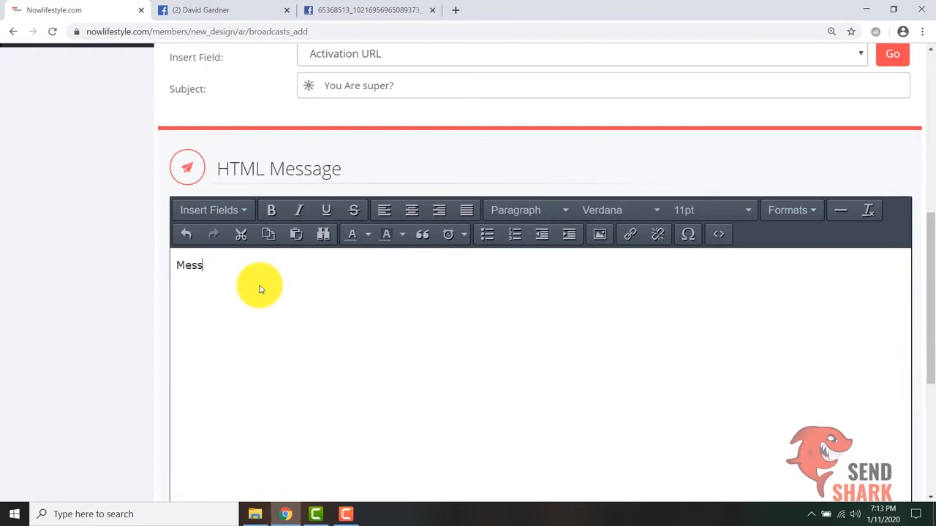
text(age content here)
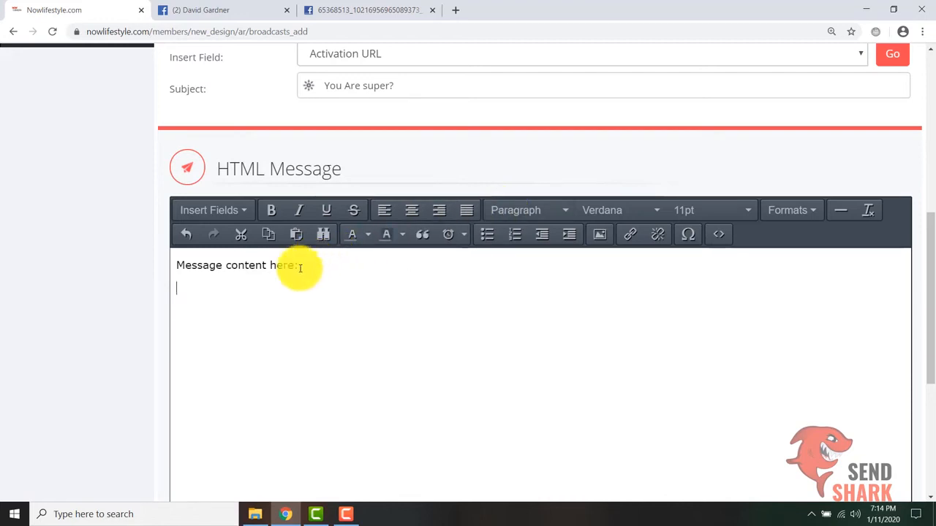
Step: Format the "Message content here:" line as Heading 1
drag(299, 267, 143, 272)
click(533, 210)
click(545, 265)
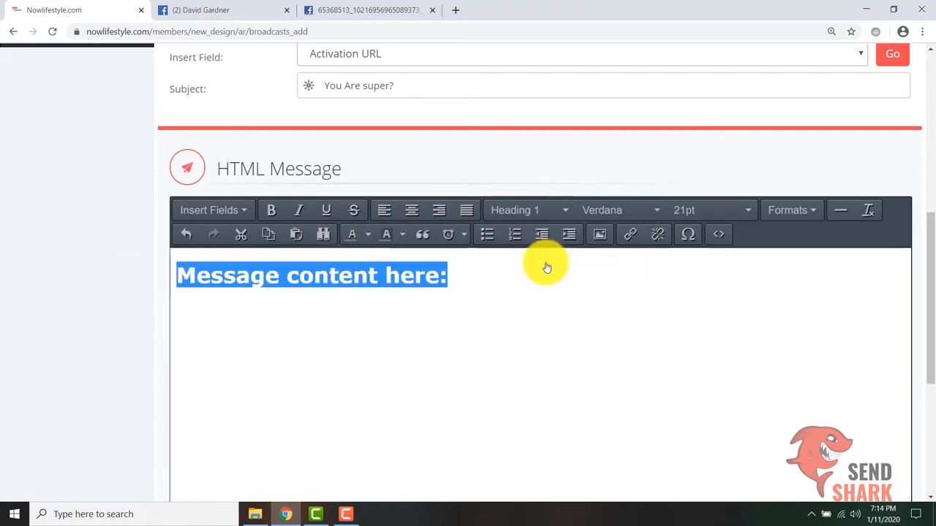
Step: Add the paragraph "Welcome to the club" below the heading
click(479, 274)
key(Return)
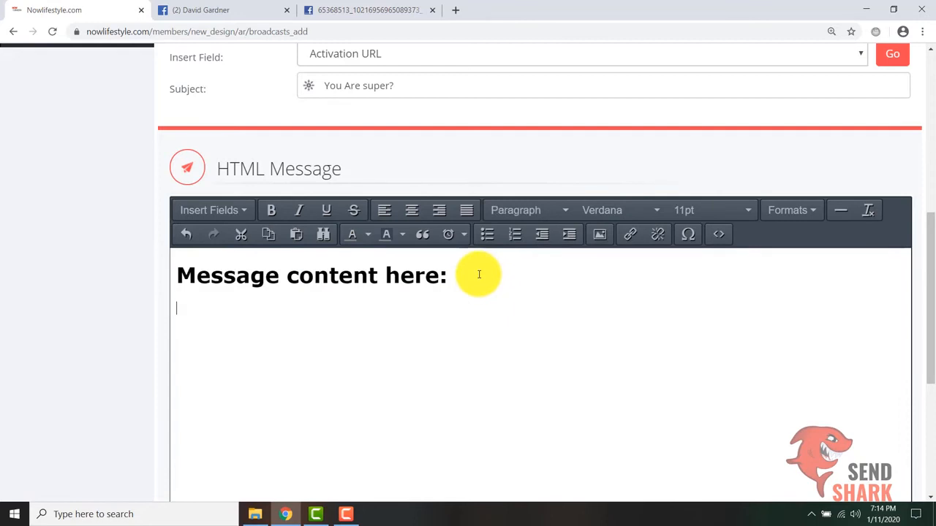
text(Welcome to the)
text( clu)
key(BackSpace)
text(lub)
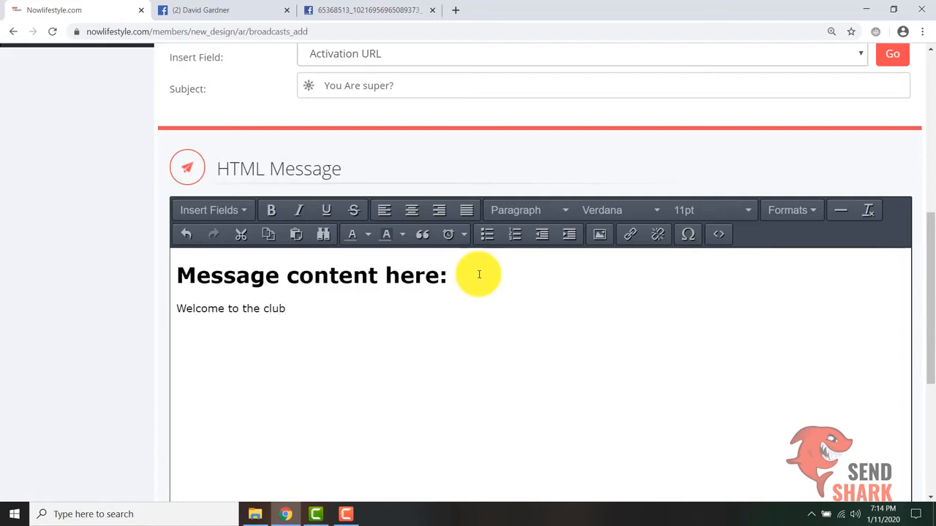
Step: Give the "Welcome to the club" line dark green text and a bright cyan background
drag(281, 309, 229, 309)
drag(301, 310, 174, 309)
click(369, 240)
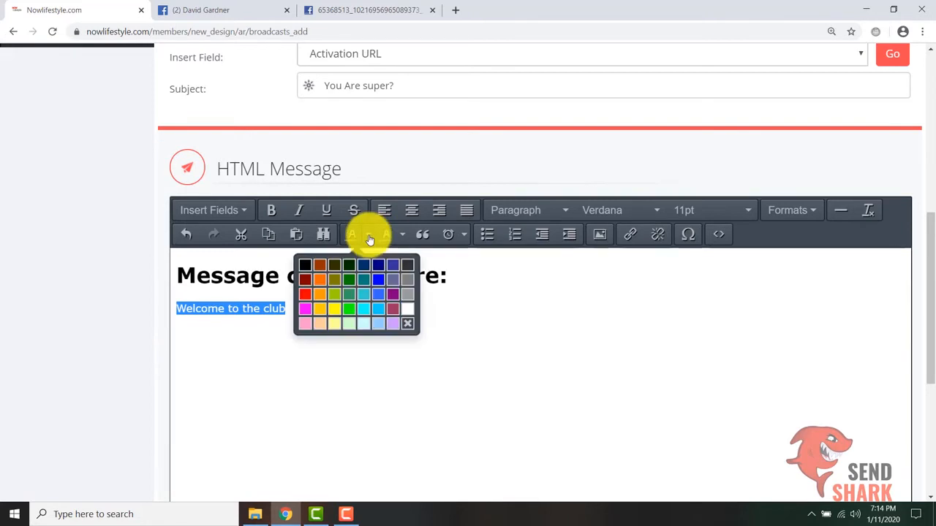
click(349, 284)
drag(334, 307, 178, 309)
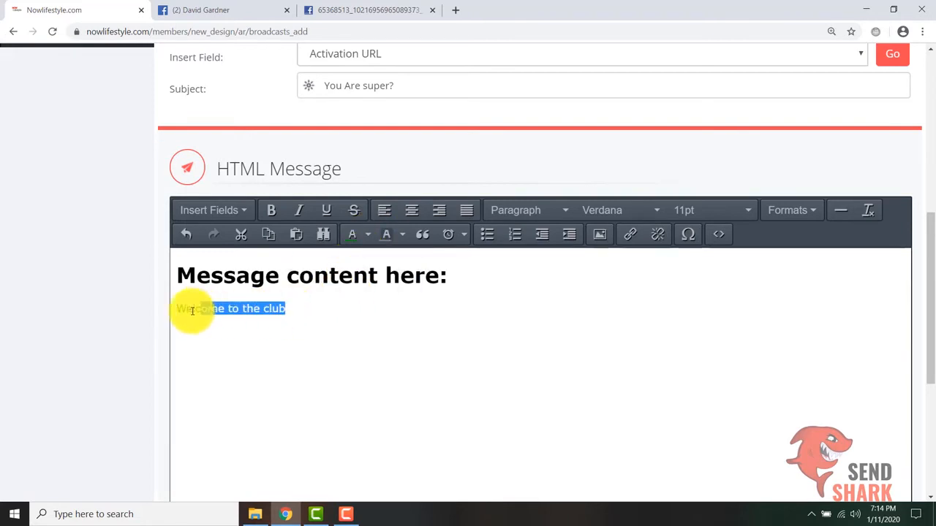
click(401, 235)
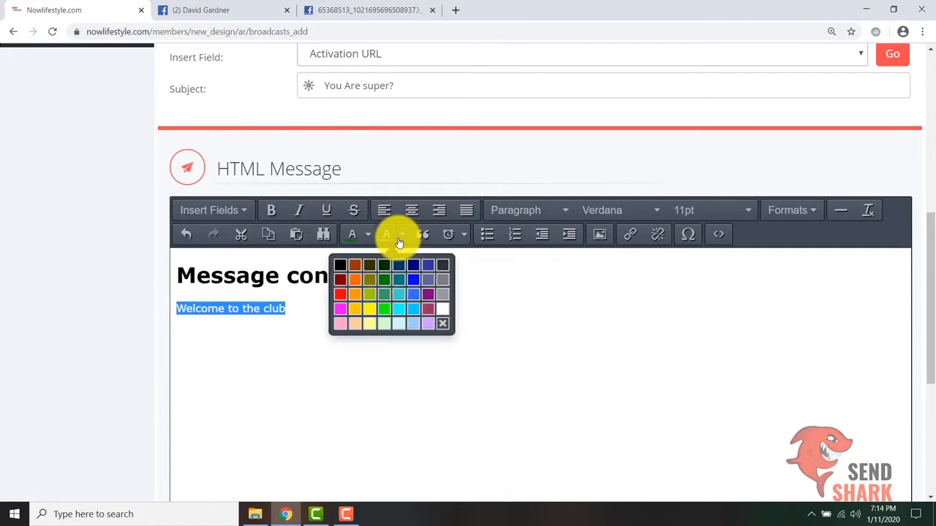
click(399, 308)
click(374, 324)
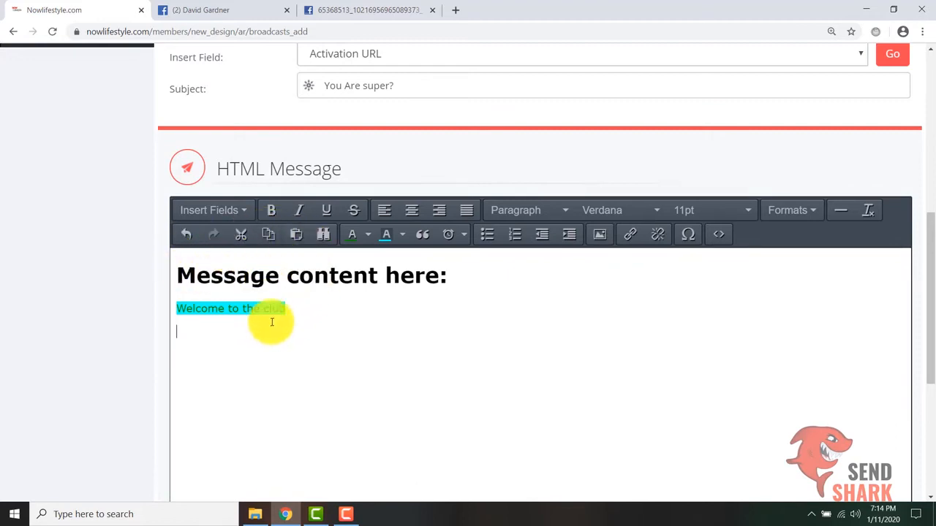
Step: Cut the "Welcome to the club" line and undo the cut
drag(284, 309, 157, 314)
click(240, 235)
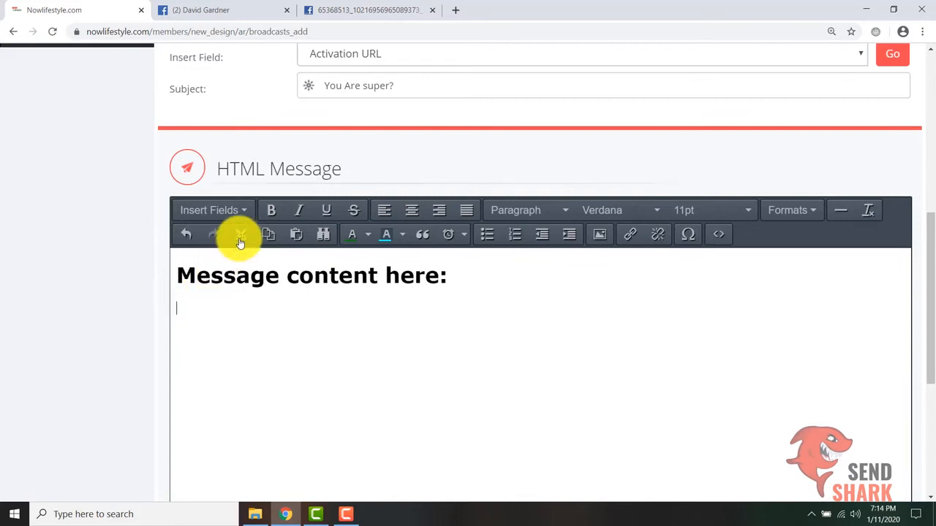
click(187, 245)
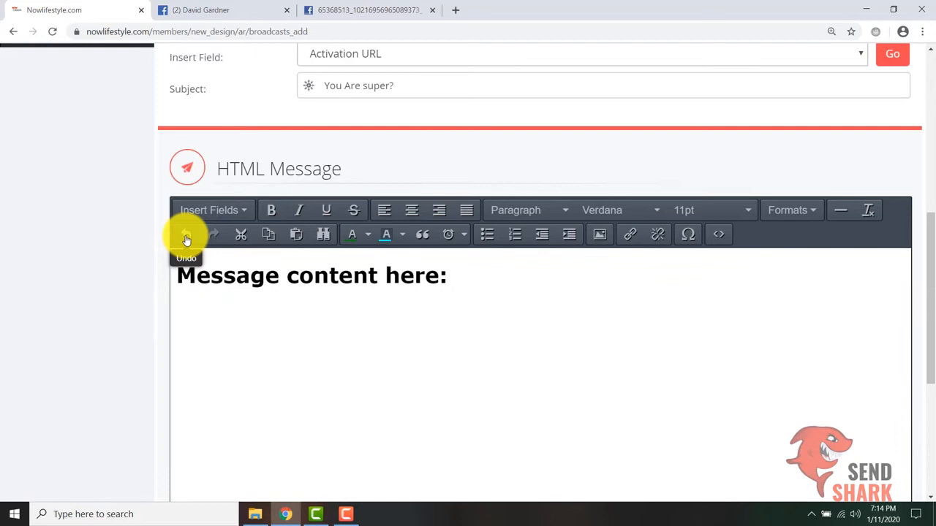
click(186, 235)
Step: Add a bulleted list of three first names below the welcome line, and end with the sender's first name as plain text
click(312, 354)
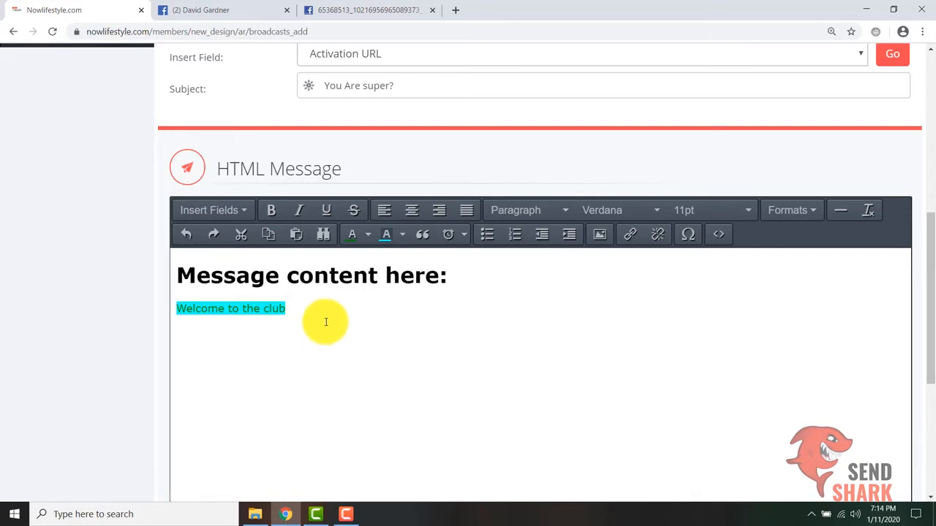
click(487, 236)
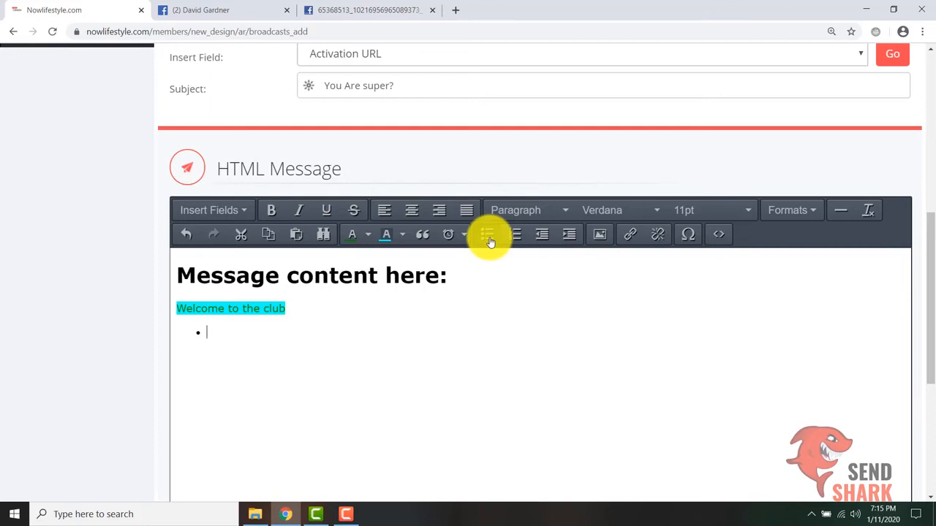
text(Bob,)
key(BackSpace)
key(Return)
text(Tom )
text(Steph)
click(490, 242)
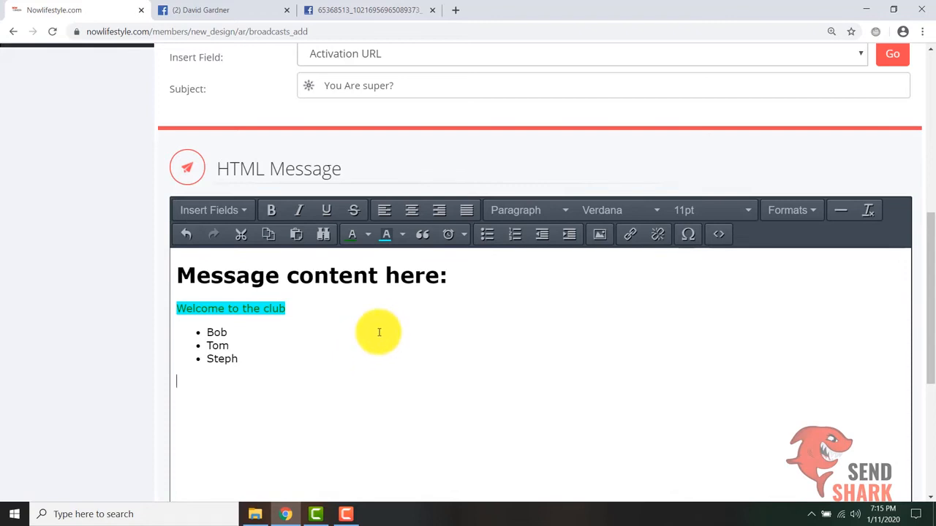
text(Dave)
Step: Insert the beach photo from the other browser tab by its URL below the signature, with a description naming the sender at the beach
click(598, 236)
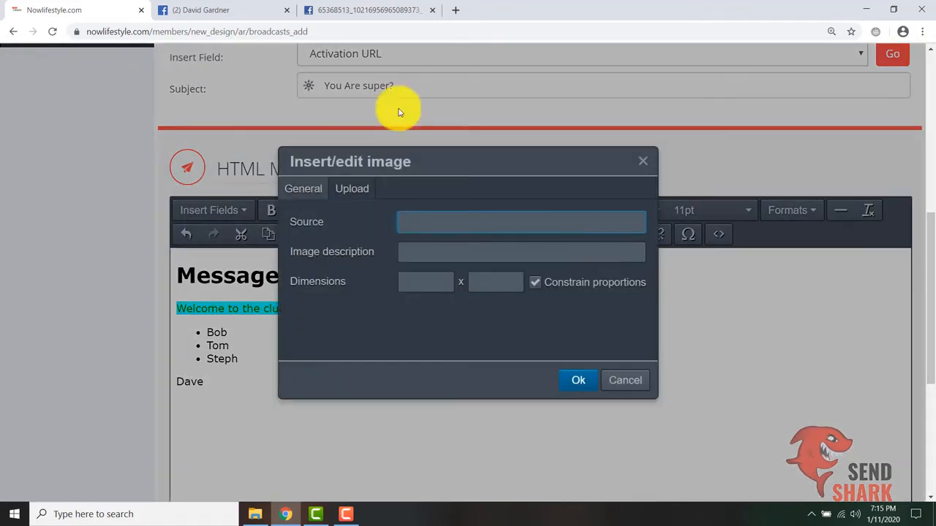
click(340, 14)
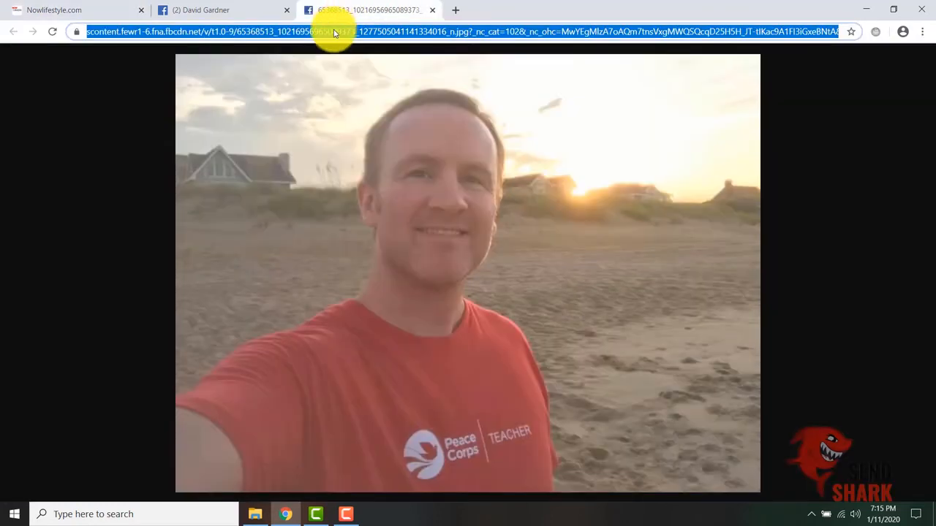
right_click(334, 30)
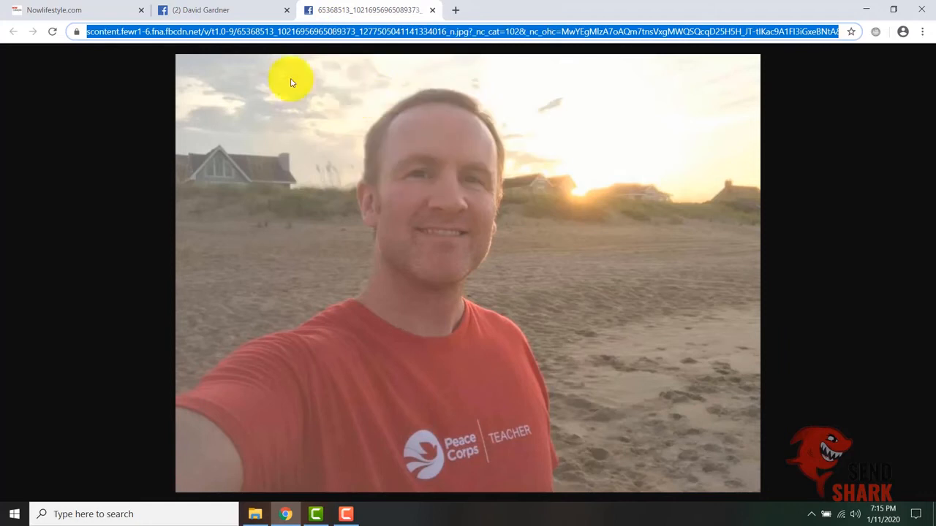
click(81, 11)
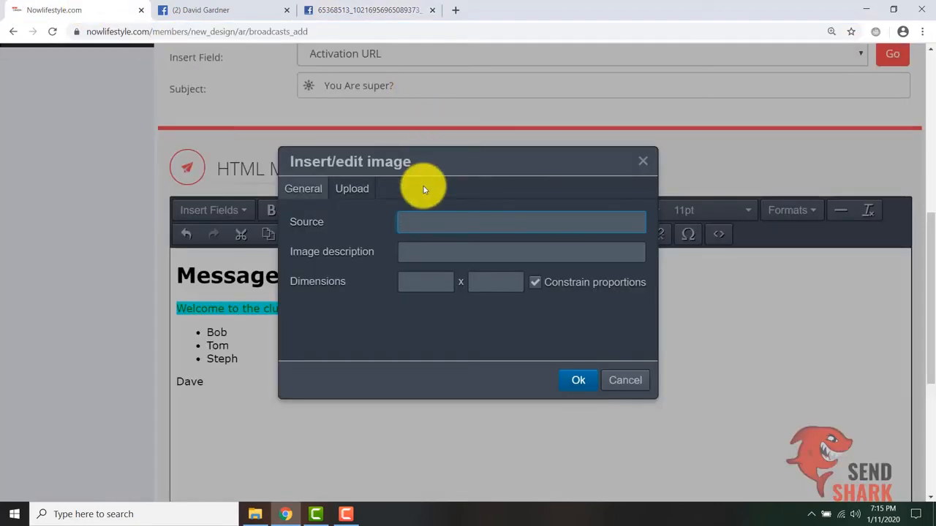
key(ctrl+v)
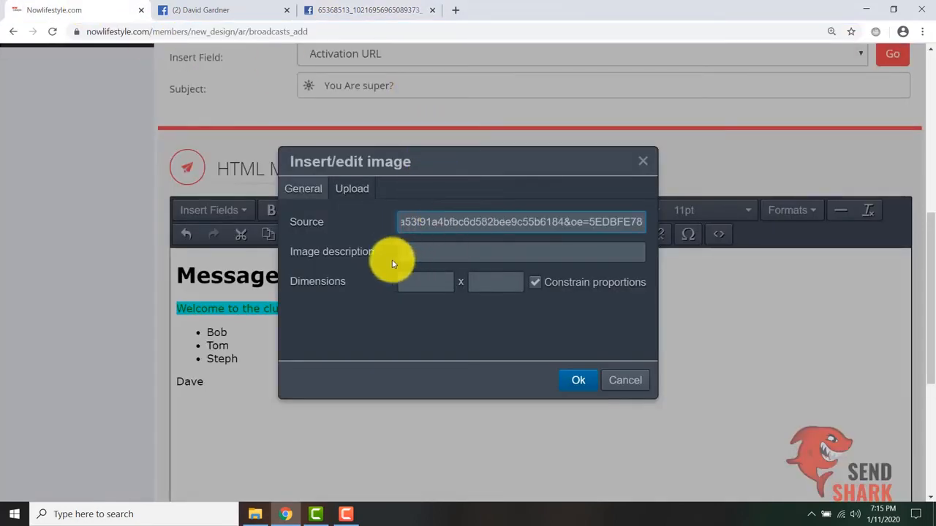
click(449, 252)
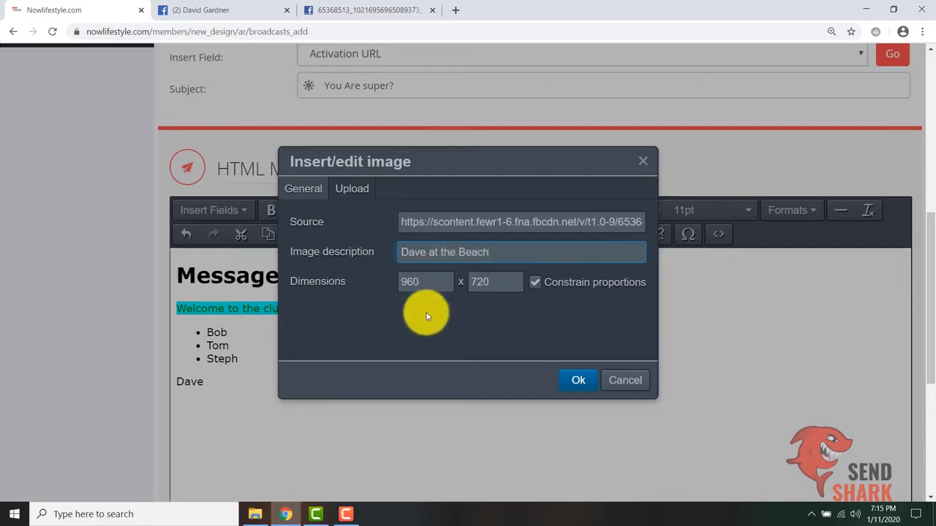
click(568, 380)
Step: Resize the inserted photo to 500 x 375 with its proportions constrained
scroll(472, 344, down, 3)
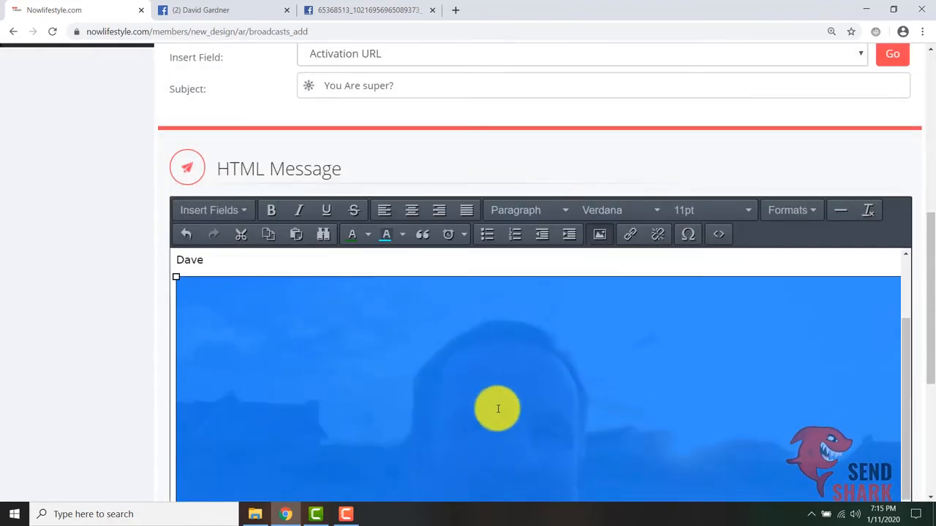
scroll(499, 409, down, 3)
scroll(603, 388, up, 3)
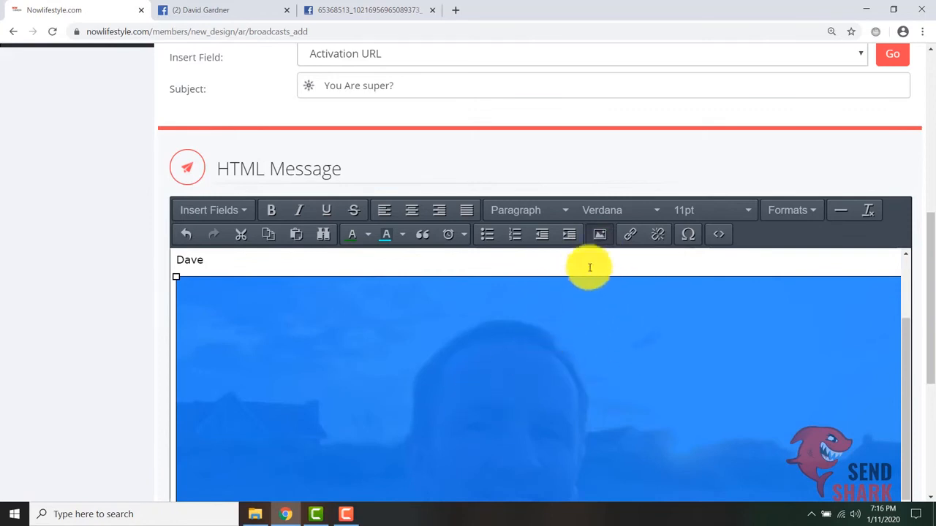
click(598, 234)
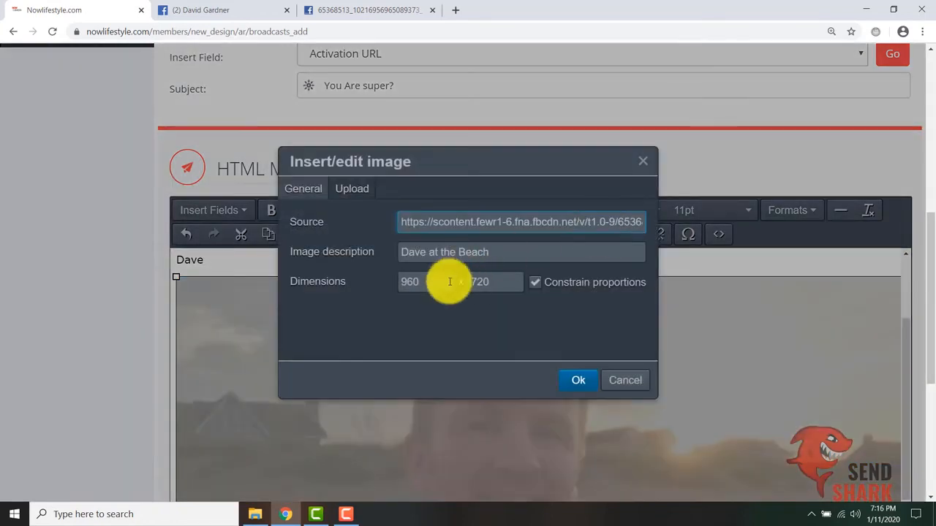
drag(424, 282, 379, 285)
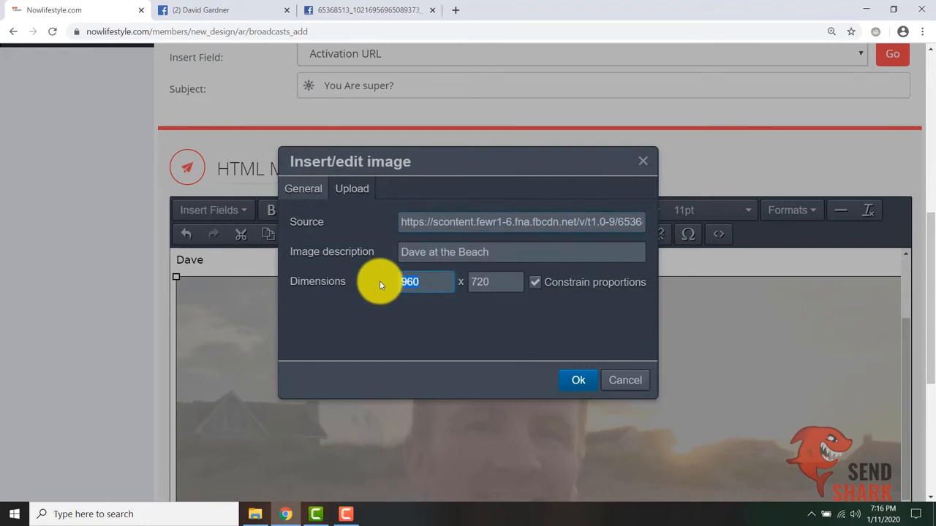
text(500)
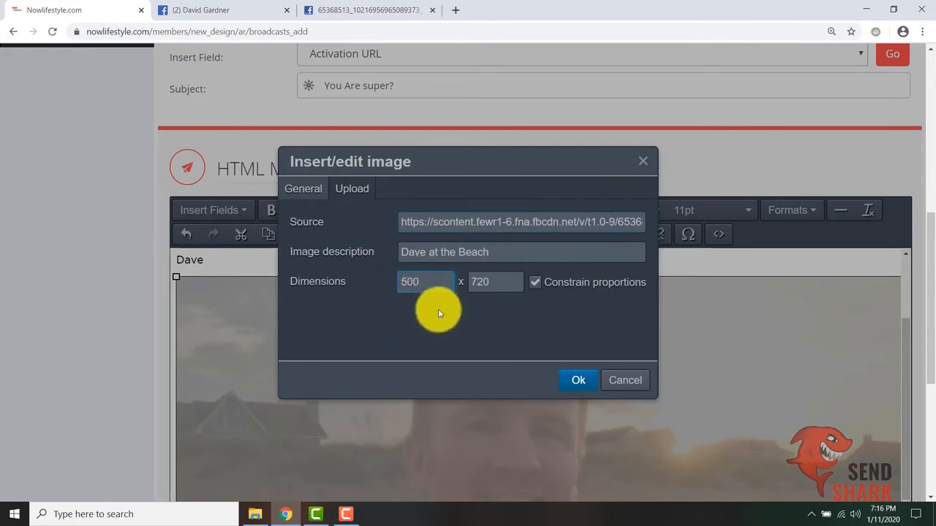
key(Tab)
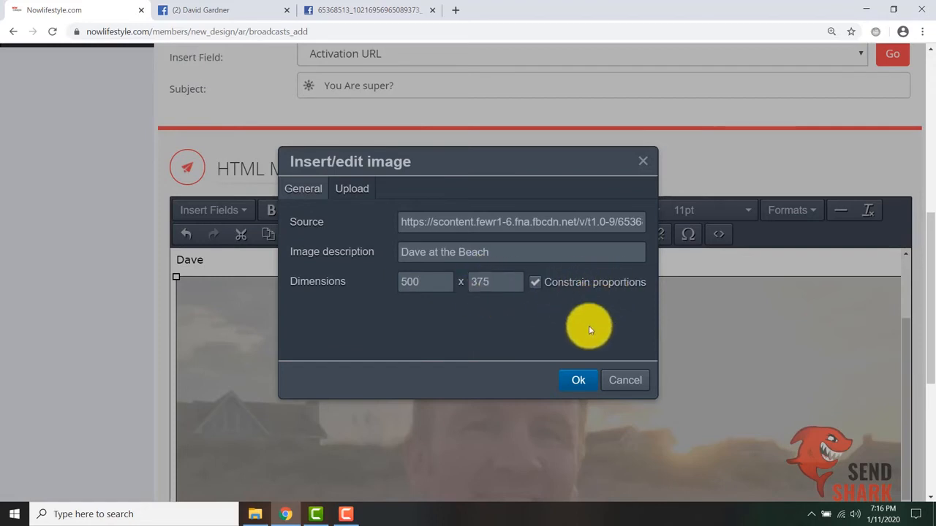
click(579, 379)
scroll(590, 413, down, 2)
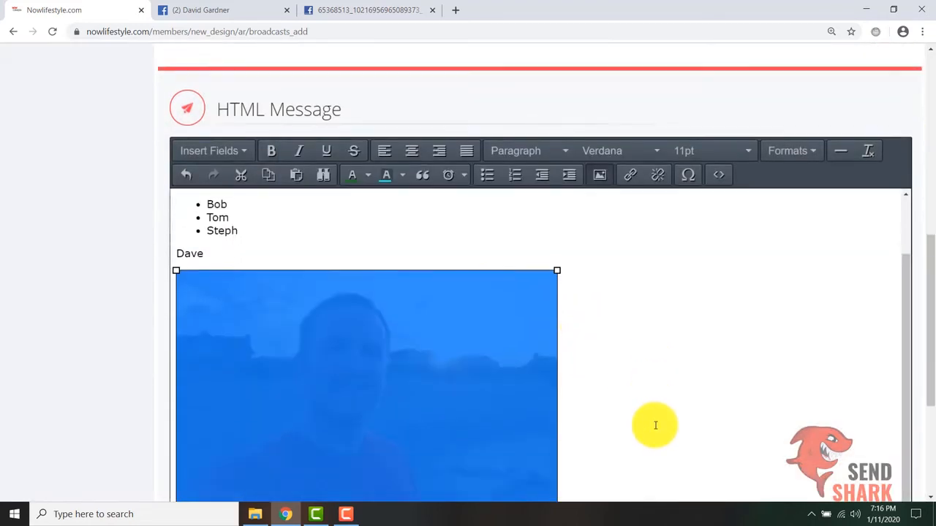
scroll(556, 299, down, 1)
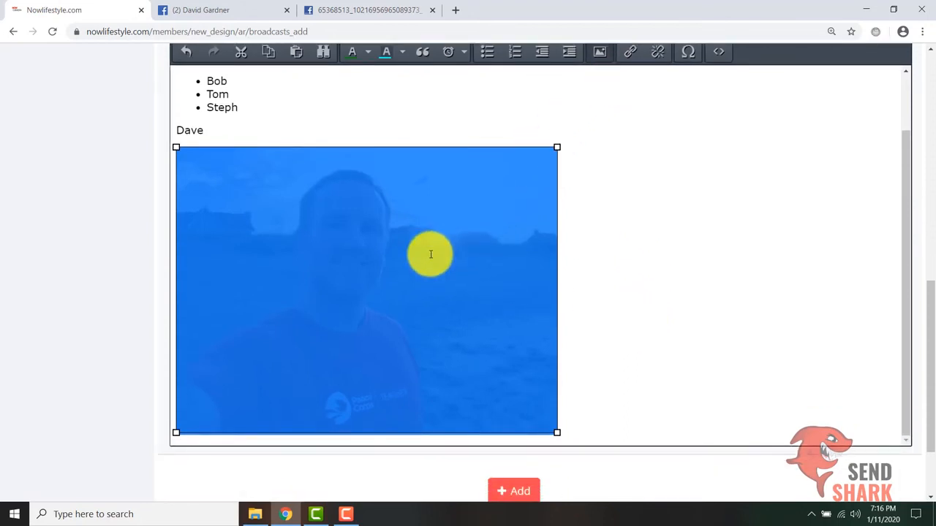
click(628, 58)
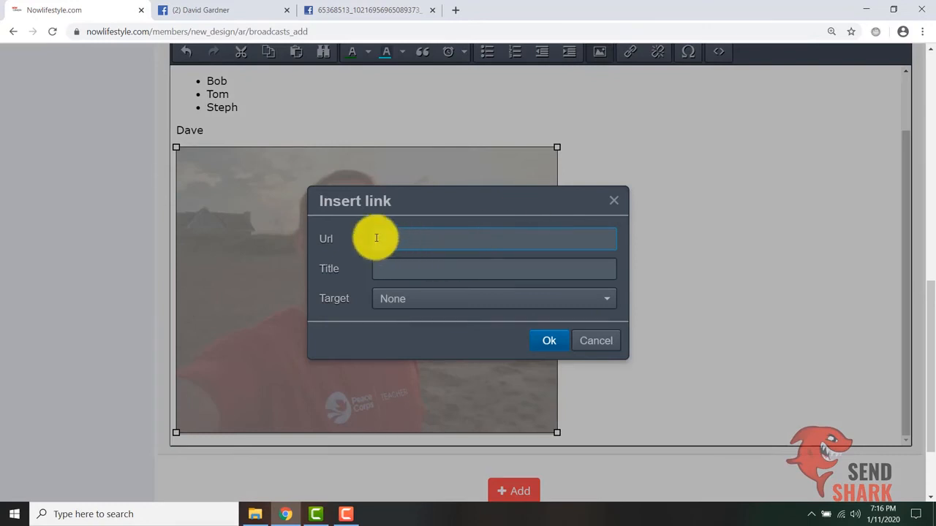
click(589, 339)
scroll(578, 325, up, 1)
click(257, 142)
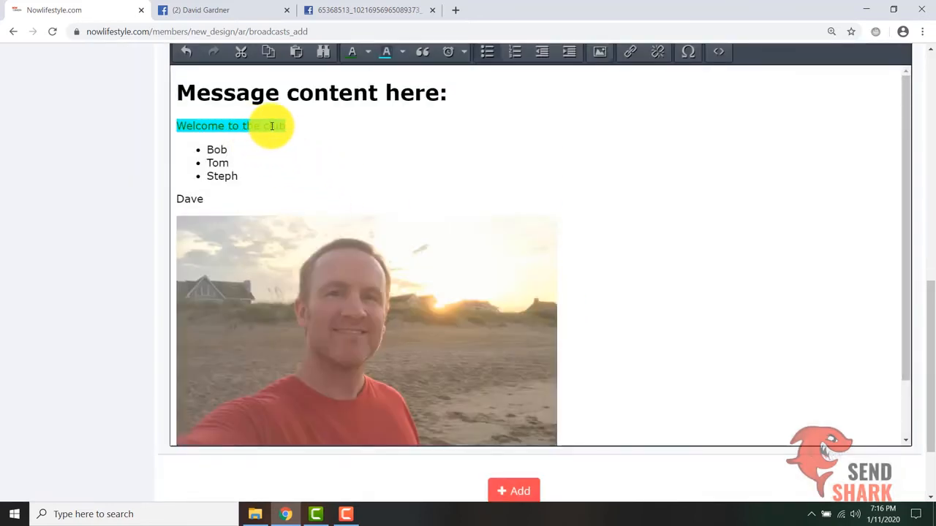
drag(286, 125, 188, 125)
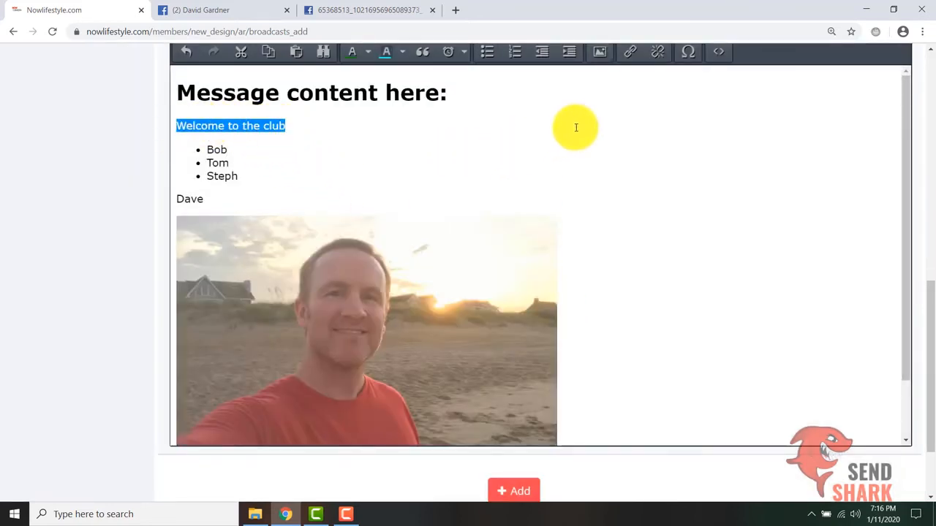
click(629, 57)
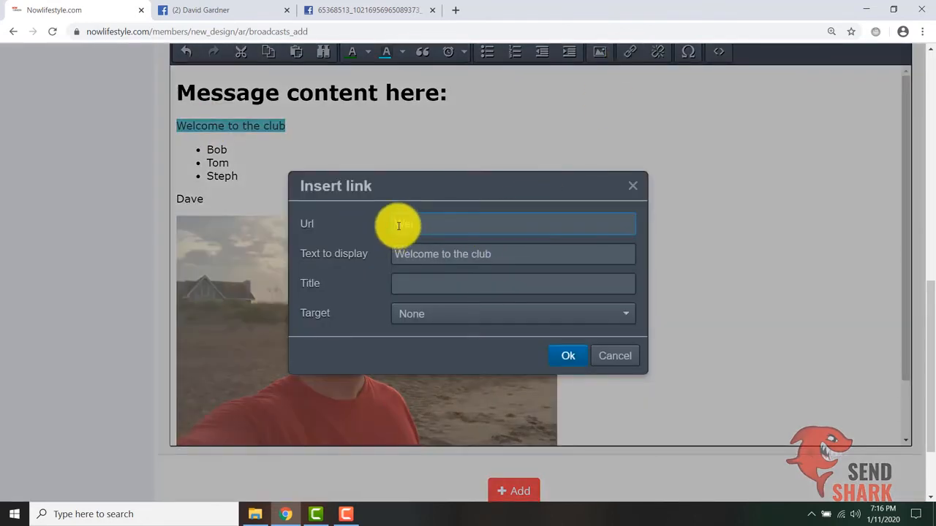
click(398, 225)
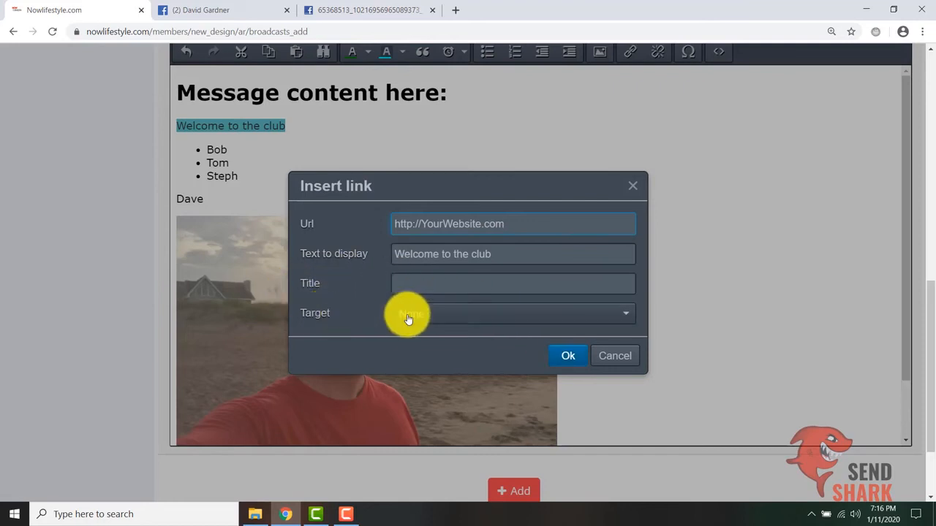
click(553, 351)
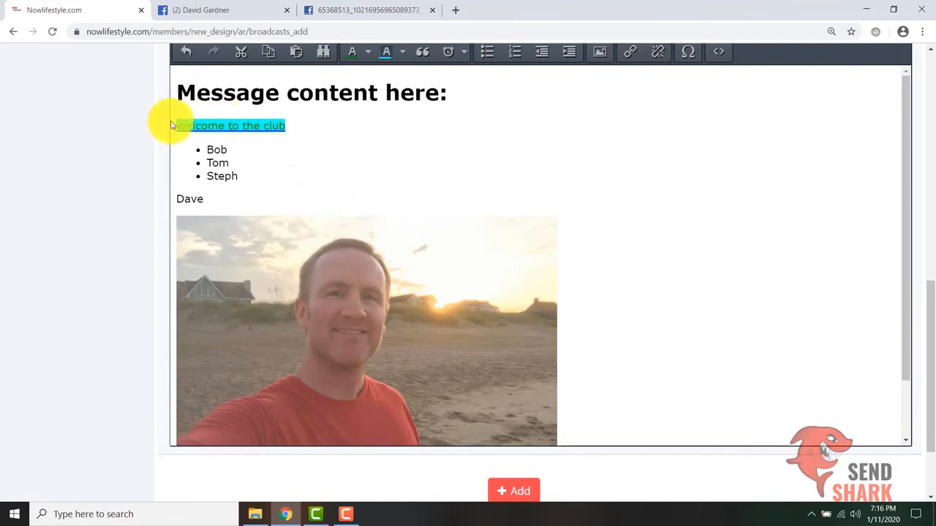
scroll(303, 139, up, 2)
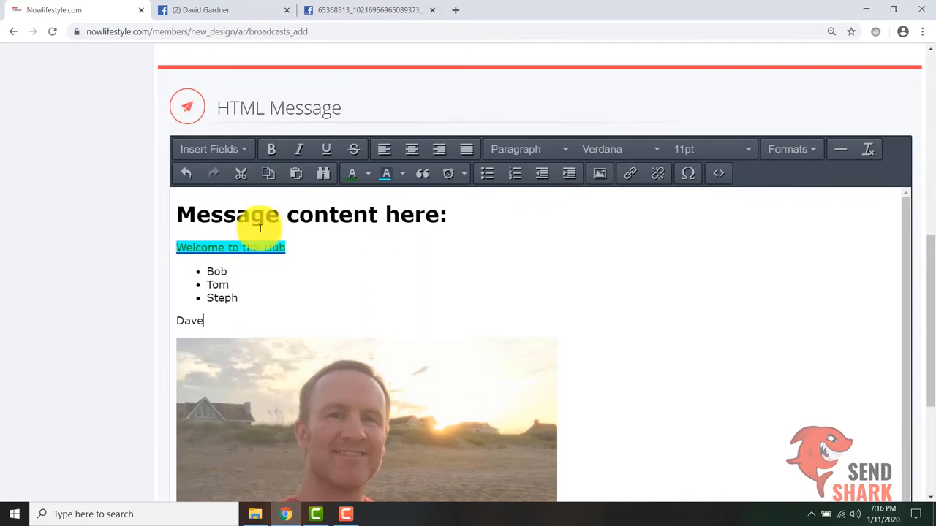
click(303, 252)
key(Return)
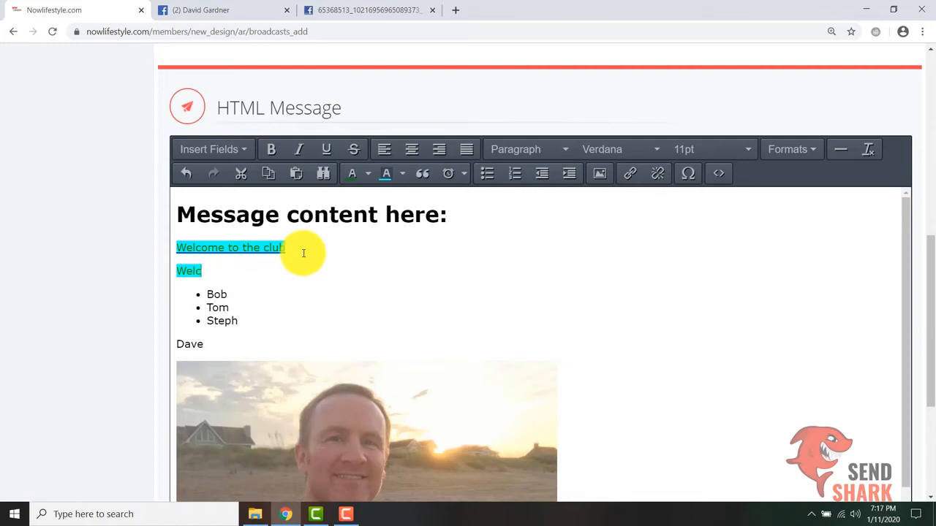
key(BackSpace)
key(BackSpace)
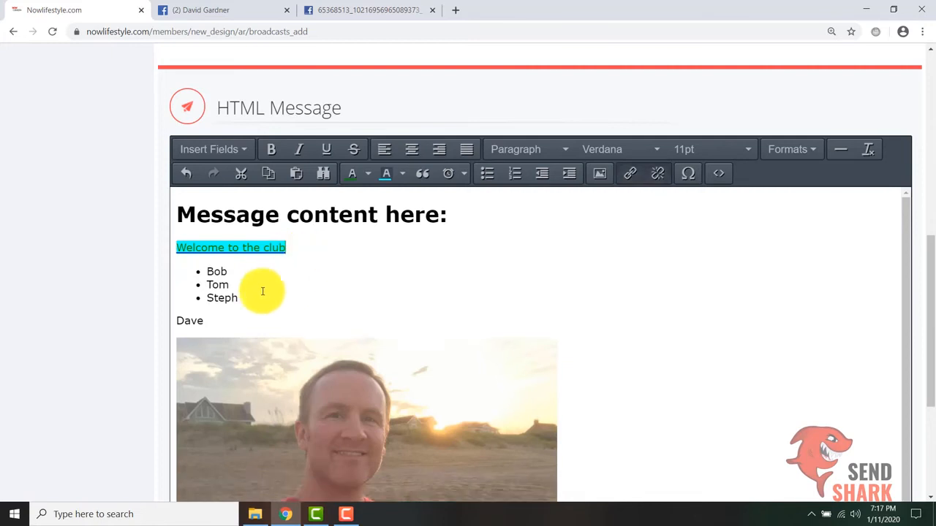
click(234, 316)
key(Return)
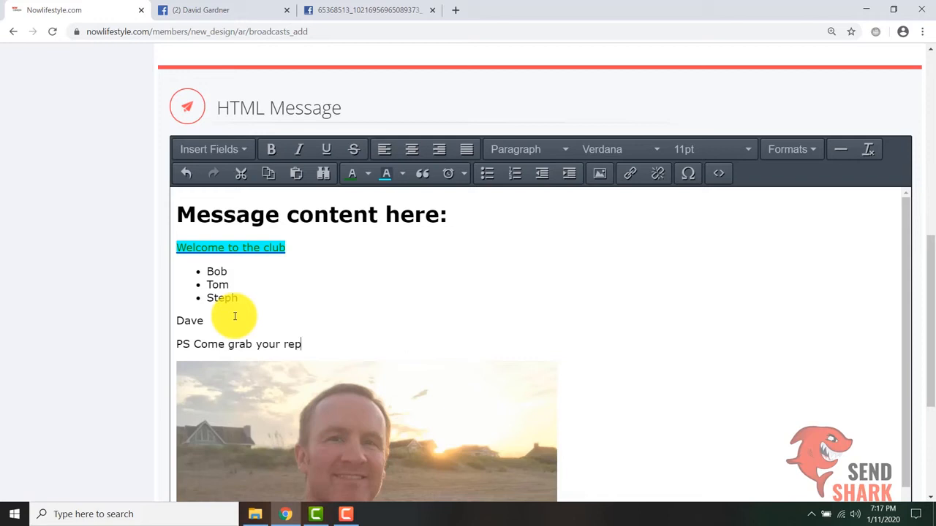
drag(318, 344, 176, 344)
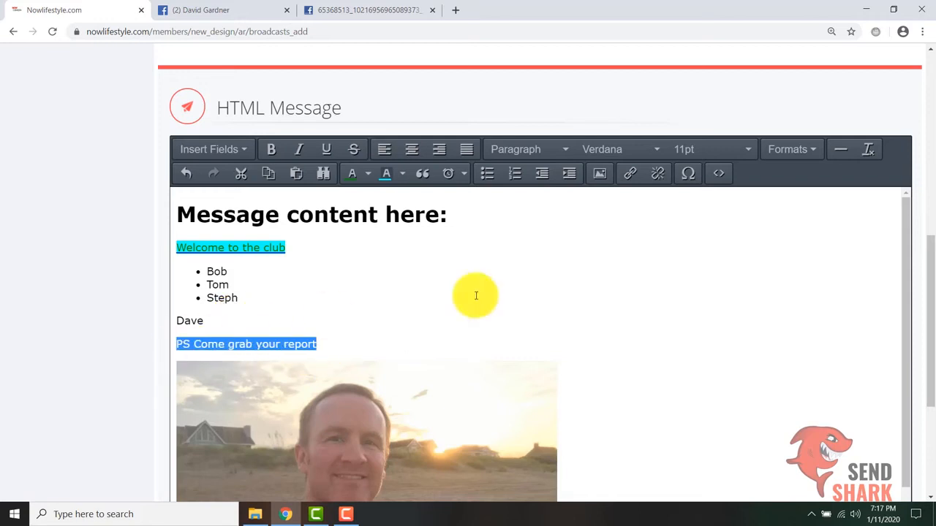
click(628, 176)
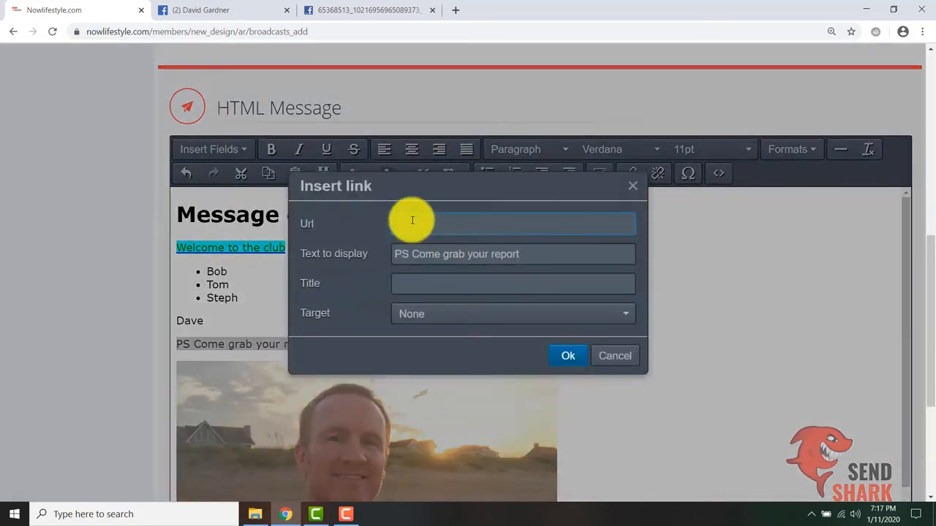
click(412, 220)
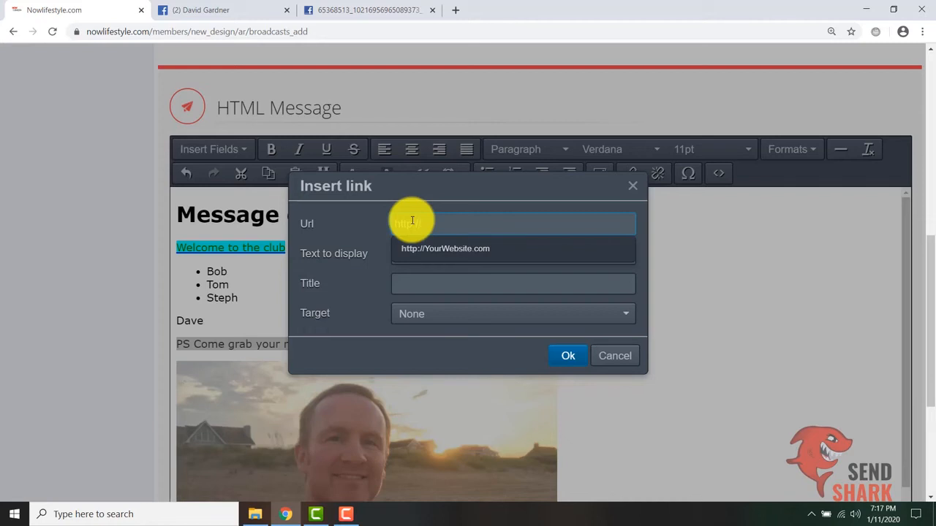
text(http://YourReport.com)
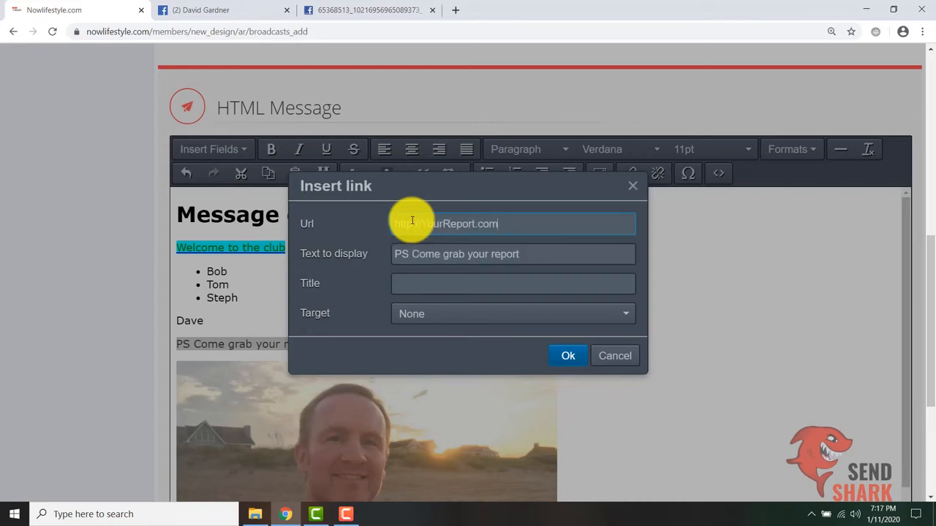
click(564, 354)
click(304, 309)
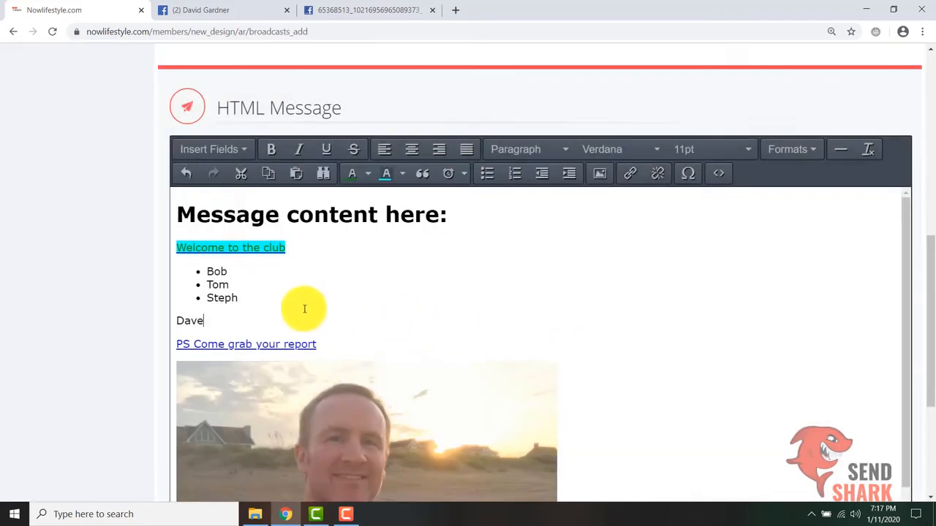
Step: Remove the hyperlink from the "Welcome to the club" line
drag(284, 245, 173, 245)
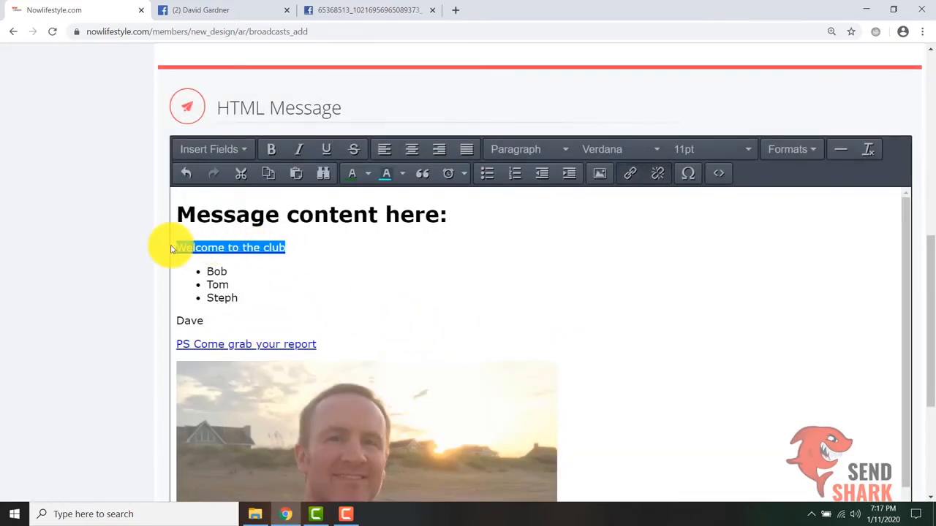
click(657, 178)
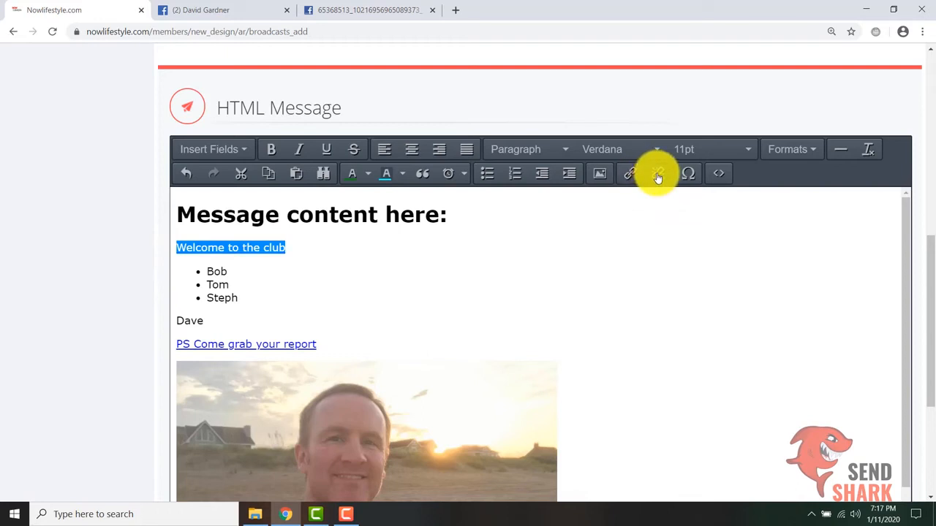
click(279, 266)
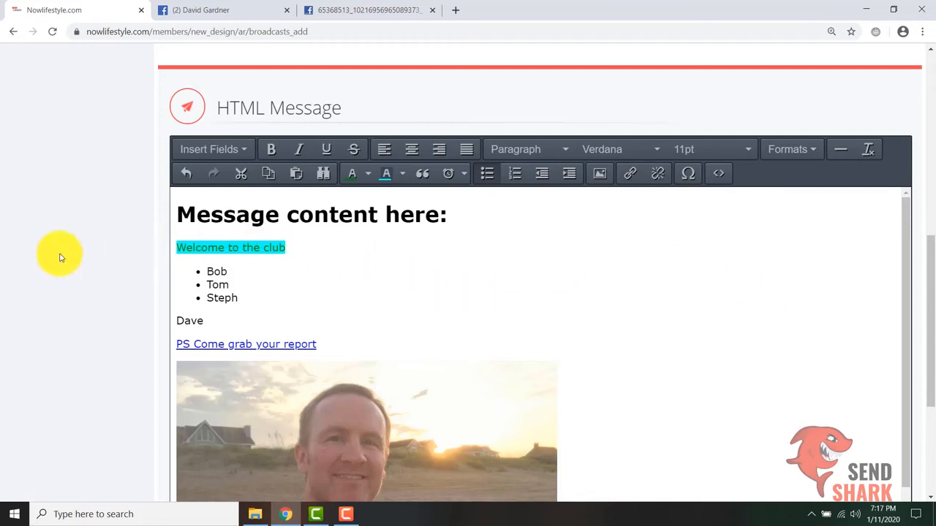
Step: Review the HTML source code of the message and return to the editor
click(726, 174)
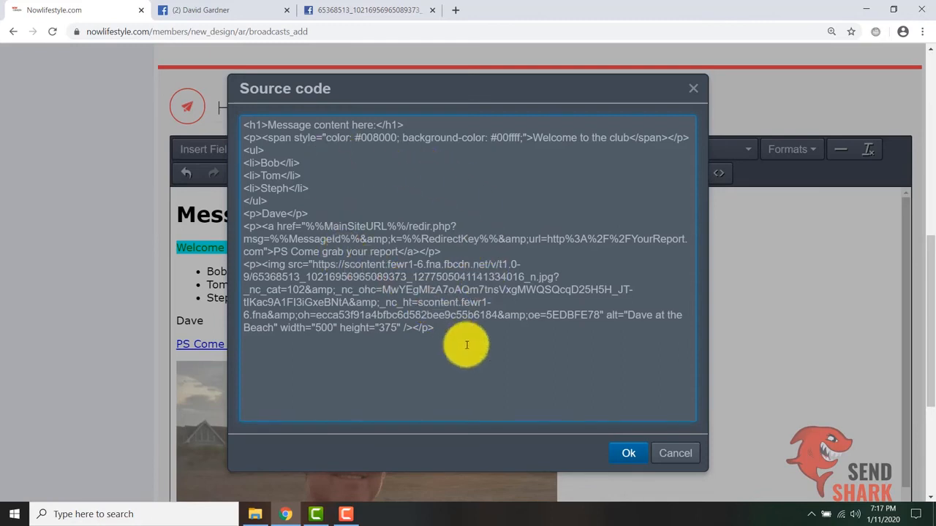
click(633, 455)
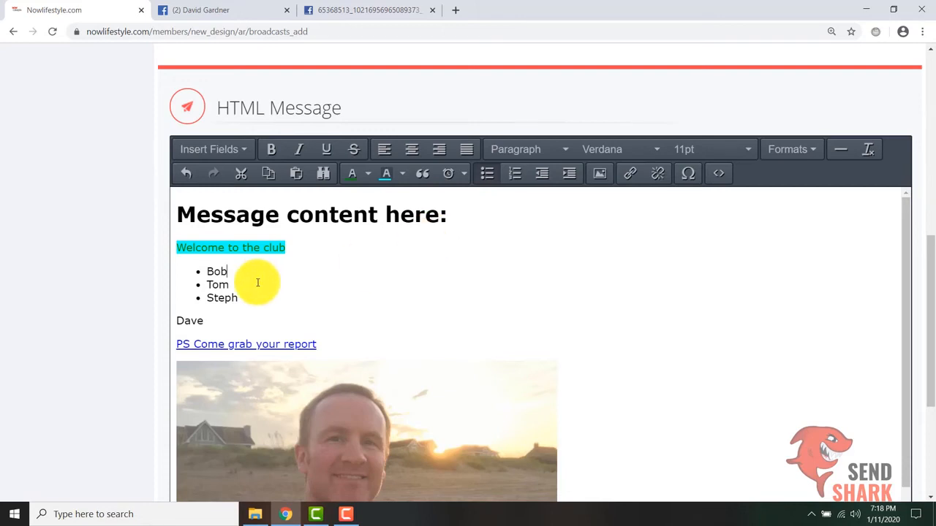
Step: Clear the formatting of the entire message and undo that removal
key(ctrl+a)
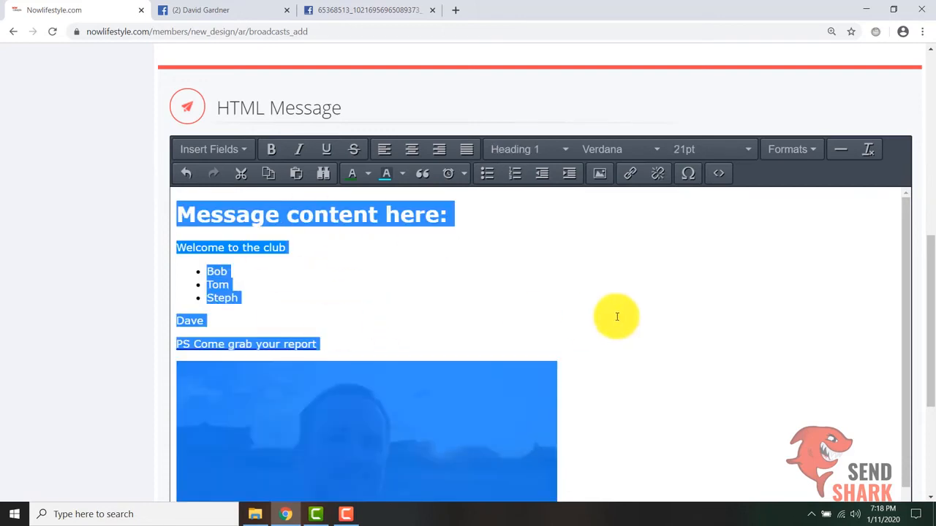
click(869, 149)
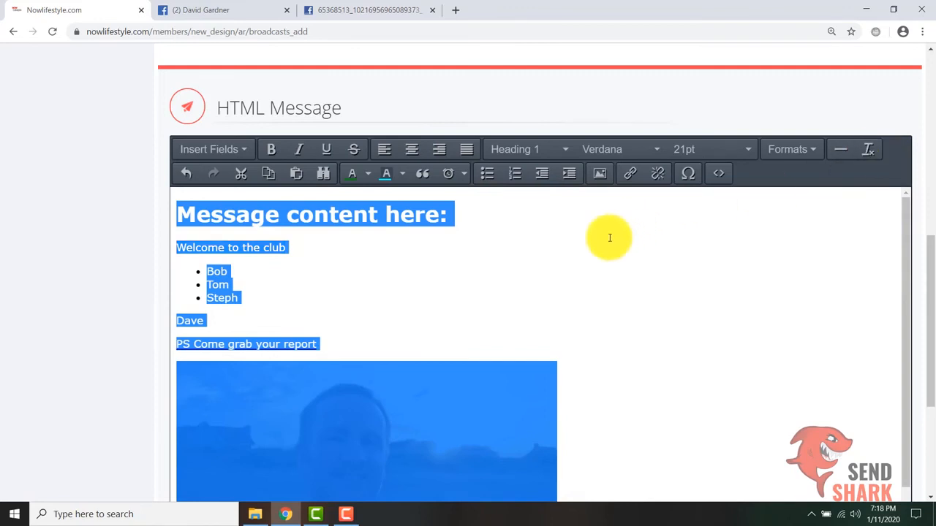
click(568, 276)
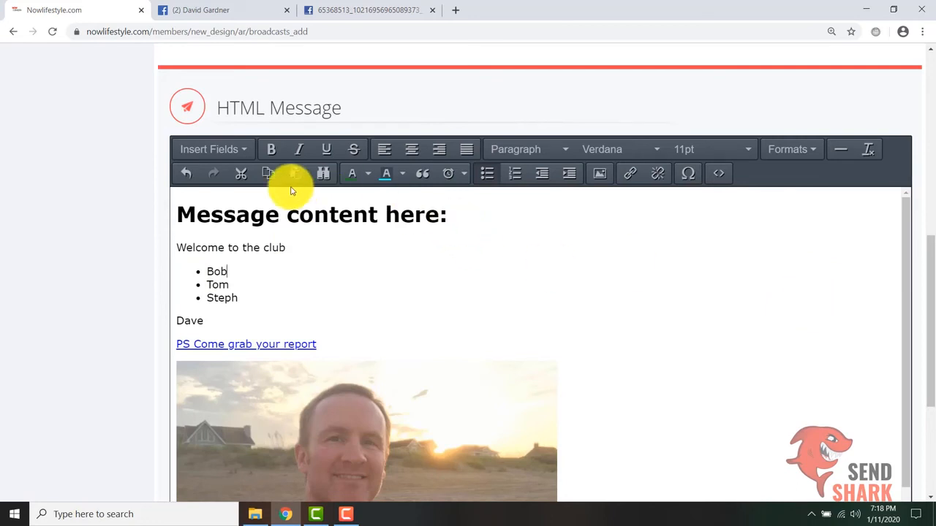
key(ctrl+a)
click(320, 236)
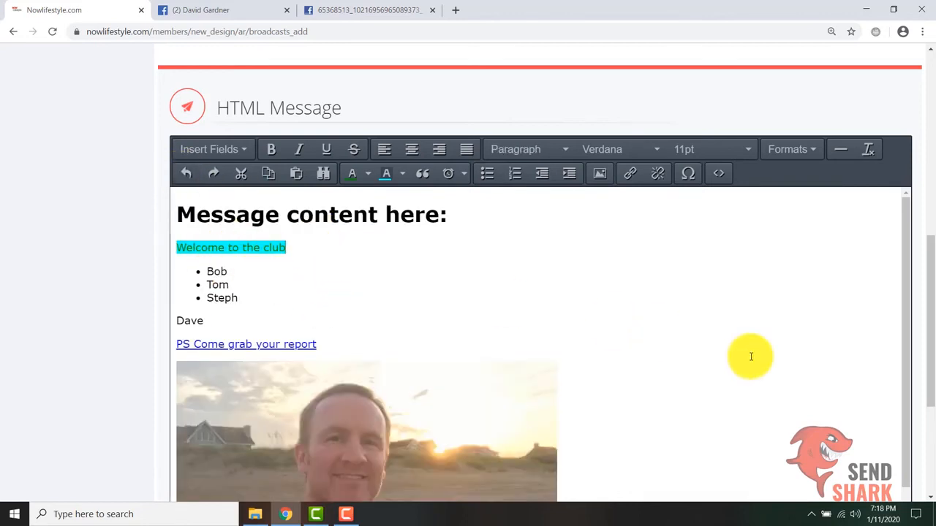
Step: Check the broadcast's settings and try to add it without a campaign assigned
scroll(748, 356, down, 2)
scroll(126, 376, down, 1)
scroll(125, 376, down, 3)
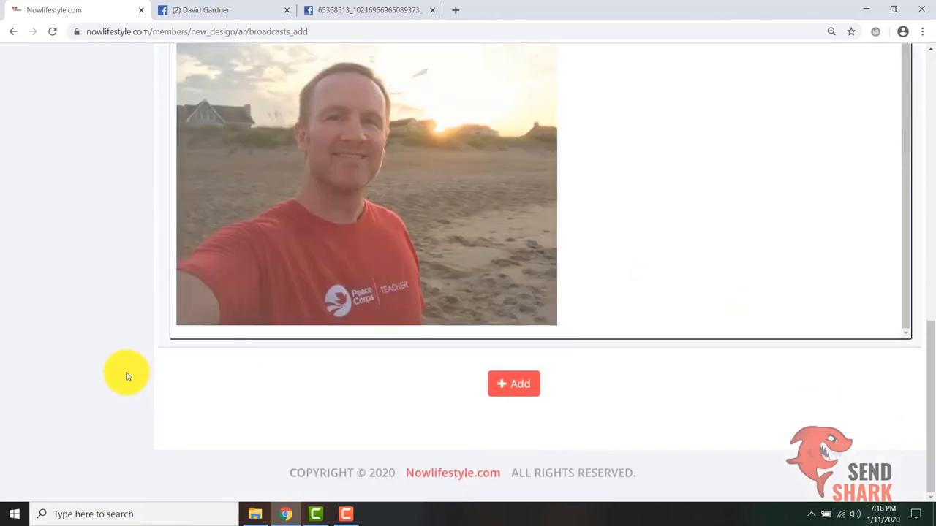
scroll(125, 377, up, 6)
scroll(305, 212, up, 2)
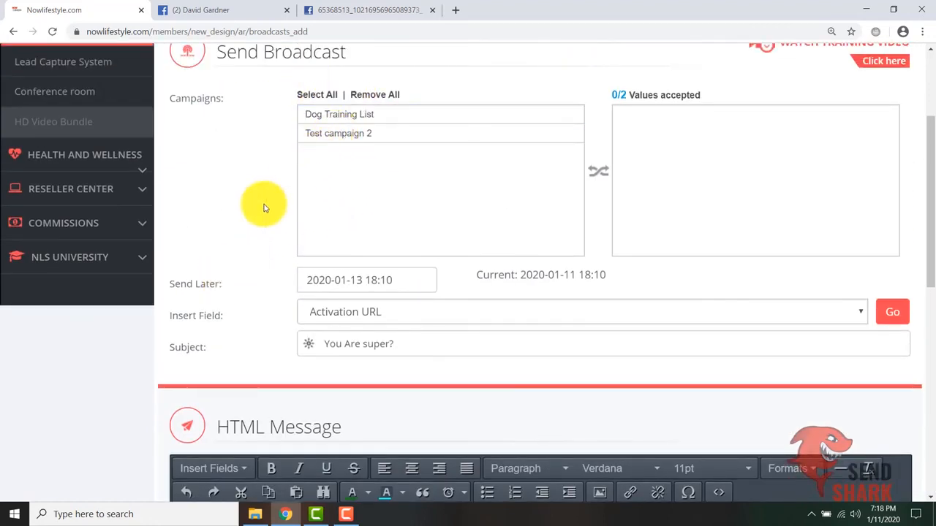
scroll(209, 250, down, 8)
click(514, 441)
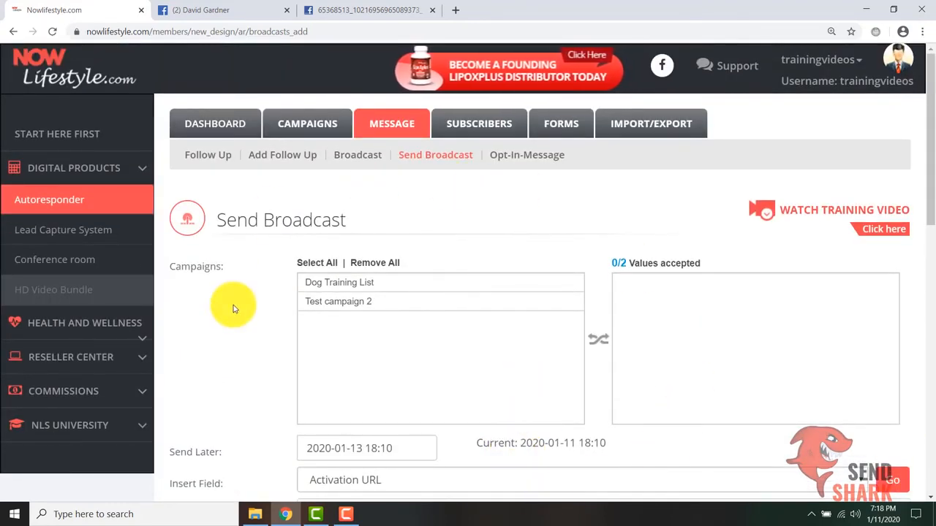
Step: Assign the Dog Training List campaign to the broadcast and add the broadcast
click(322, 282)
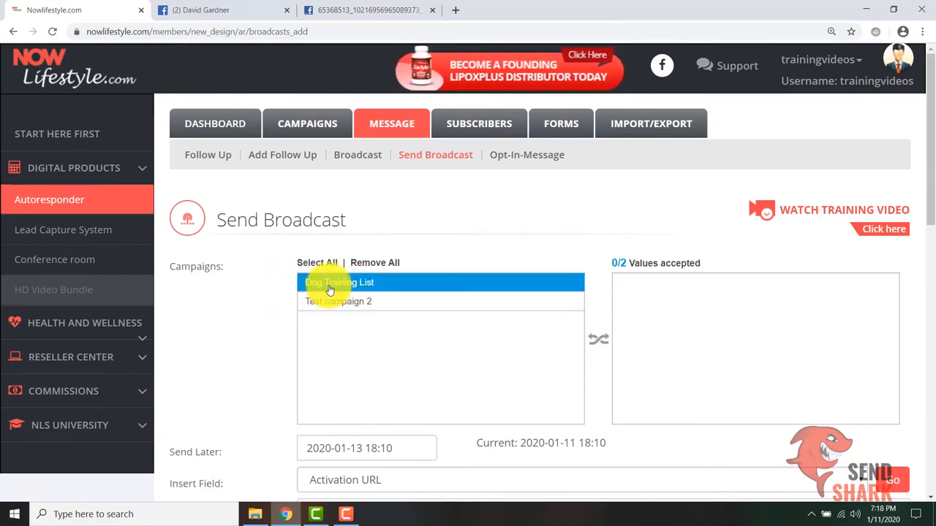
click(330, 287)
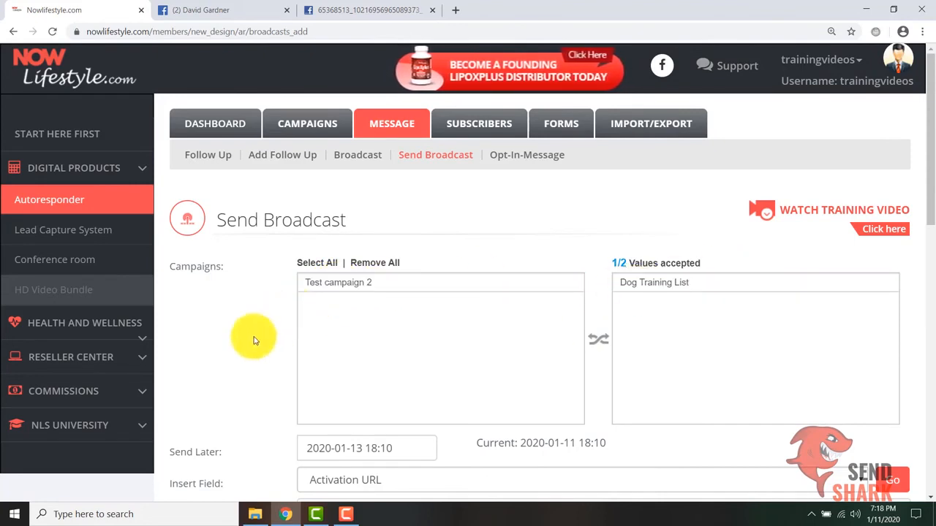
scroll(307, 351, down, 3)
scroll(317, 209, down, 2)
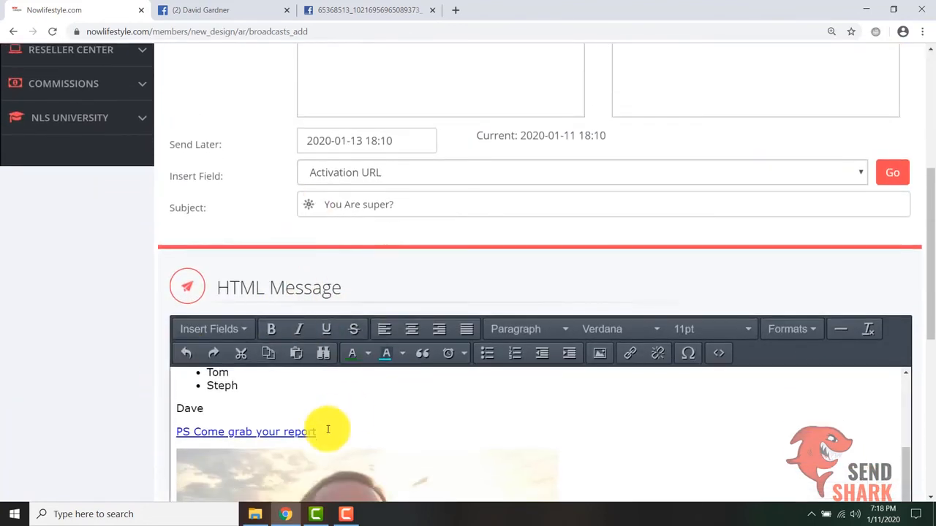
scroll(67, 359, down, 5)
click(517, 389)
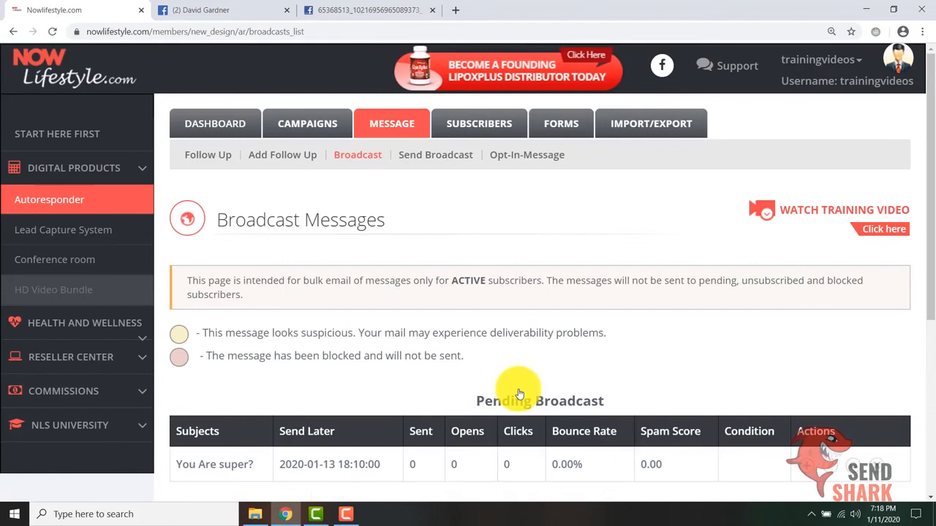
Step: Activate the pending broadcast "You Are super?" in the broadcast messages list
scroll(518, 395, down, 2)
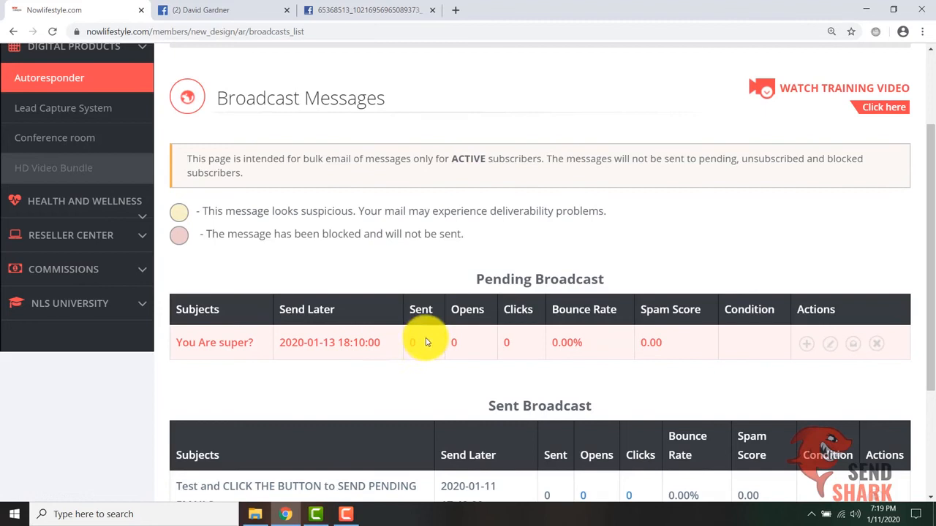
scroll(442, 344, down, 2)
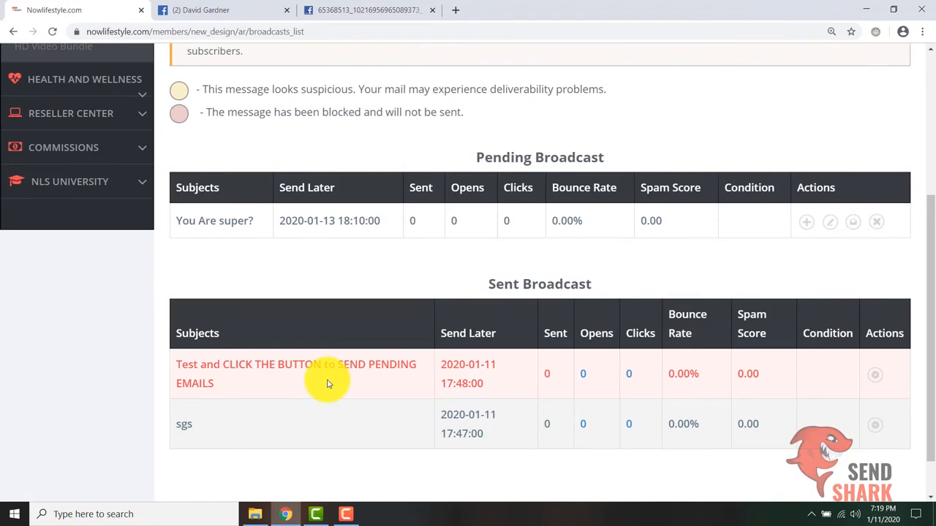
scroll(327, 384, up, 2)
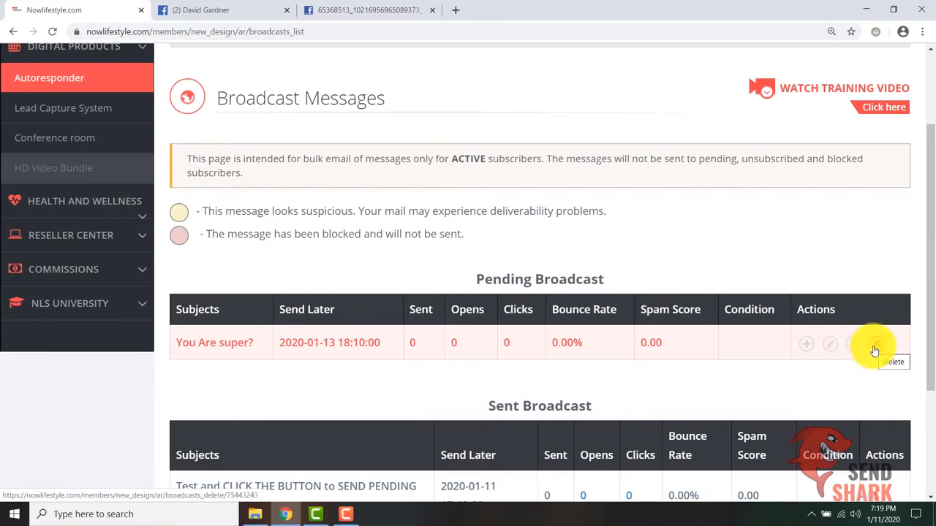
click(806, 352)
drag(477, 278, 606, 282)
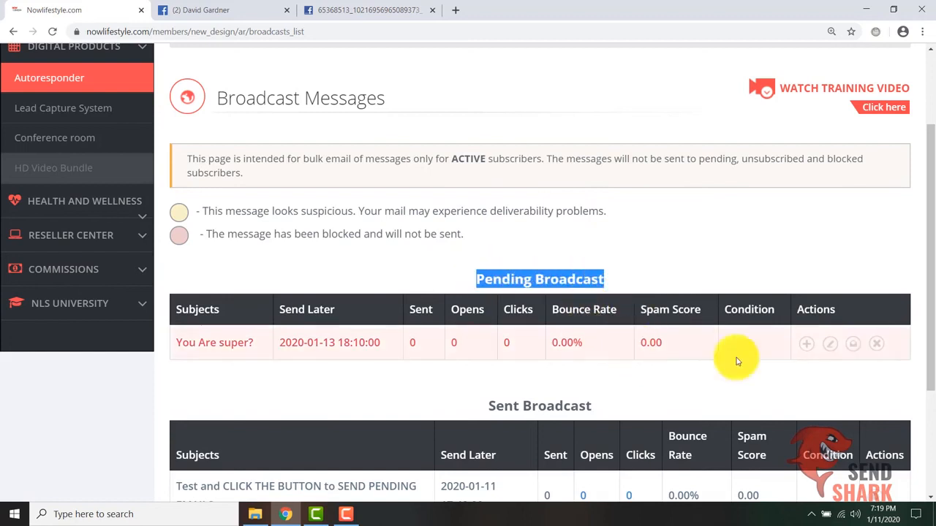
click(807, 346)
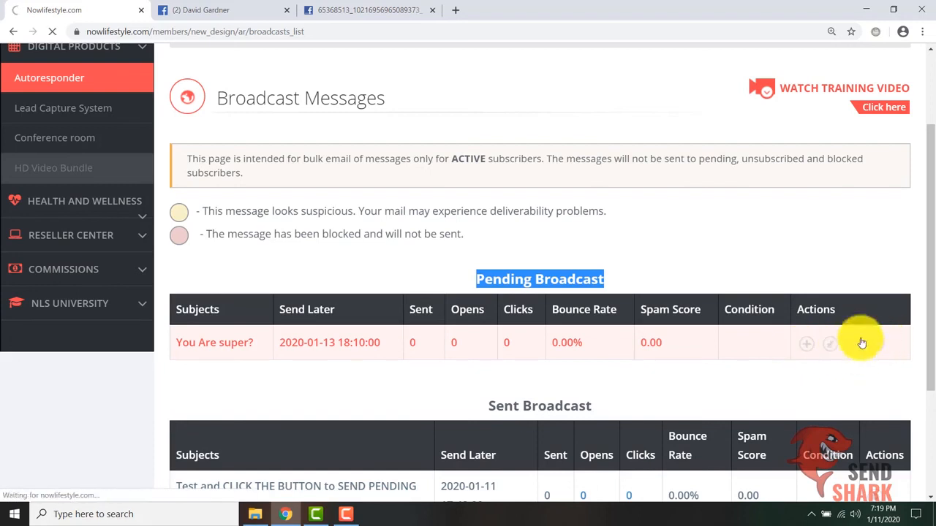
scroll(694, 351, down, 3)
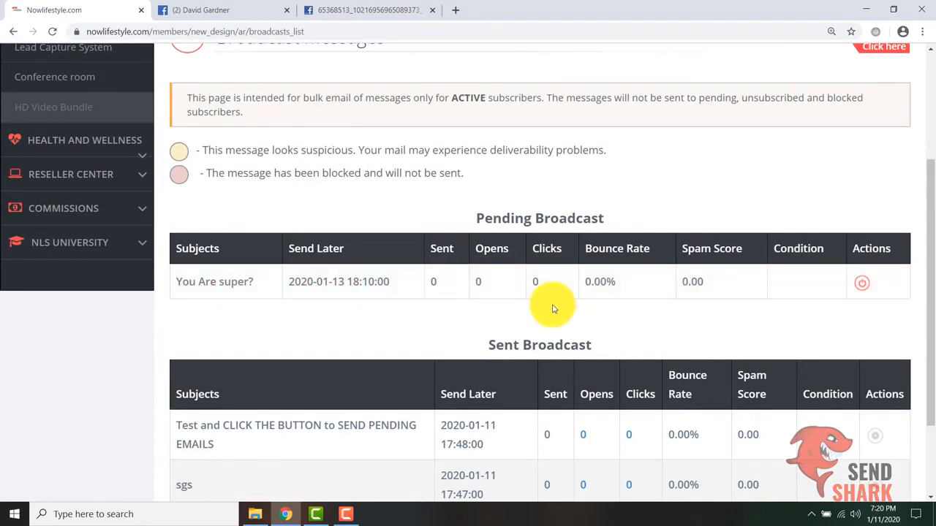
click(863, 291)
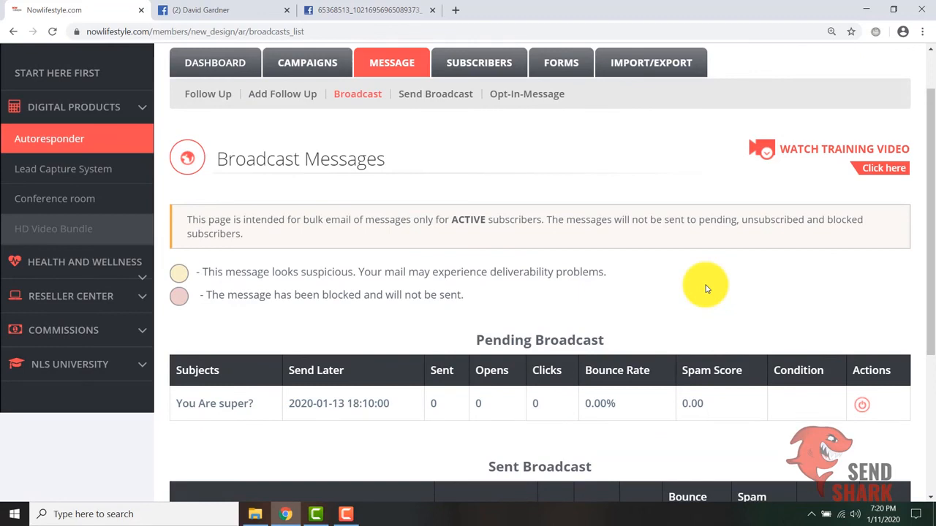
scroll(704, 292, down, 1)
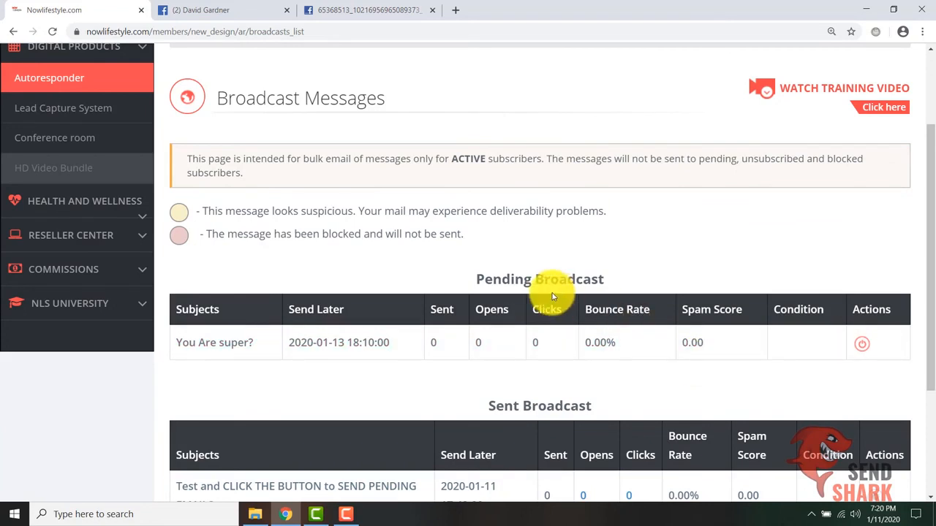
scroll(524, 241, up, 2)
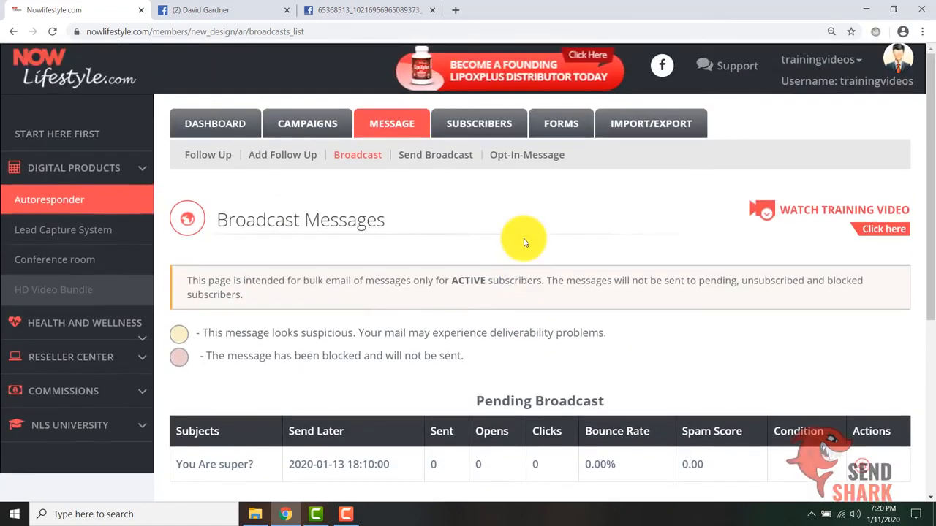